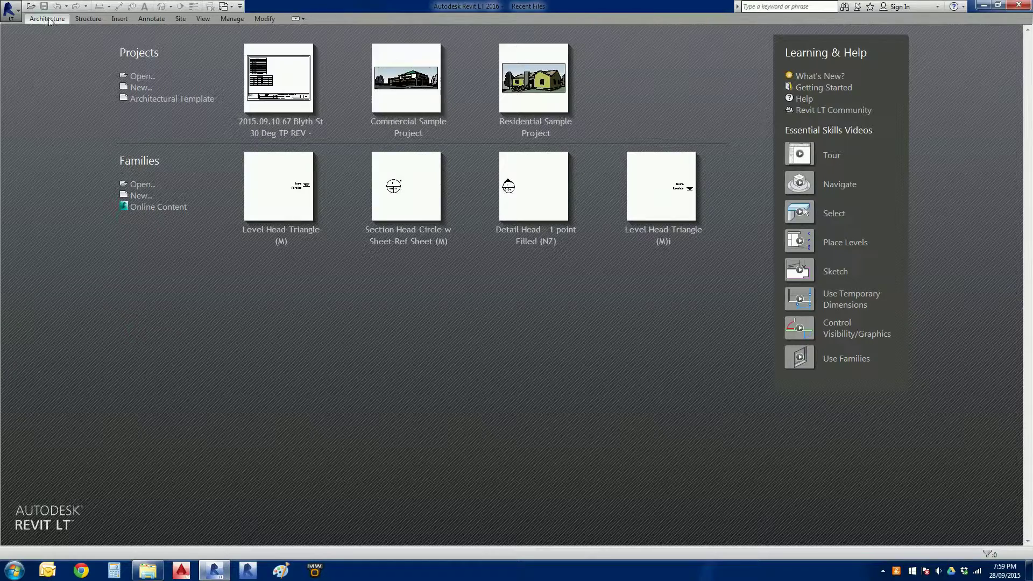
Start a new project from the Application menu's New > Project, then cancel it
left_click(11, 10)
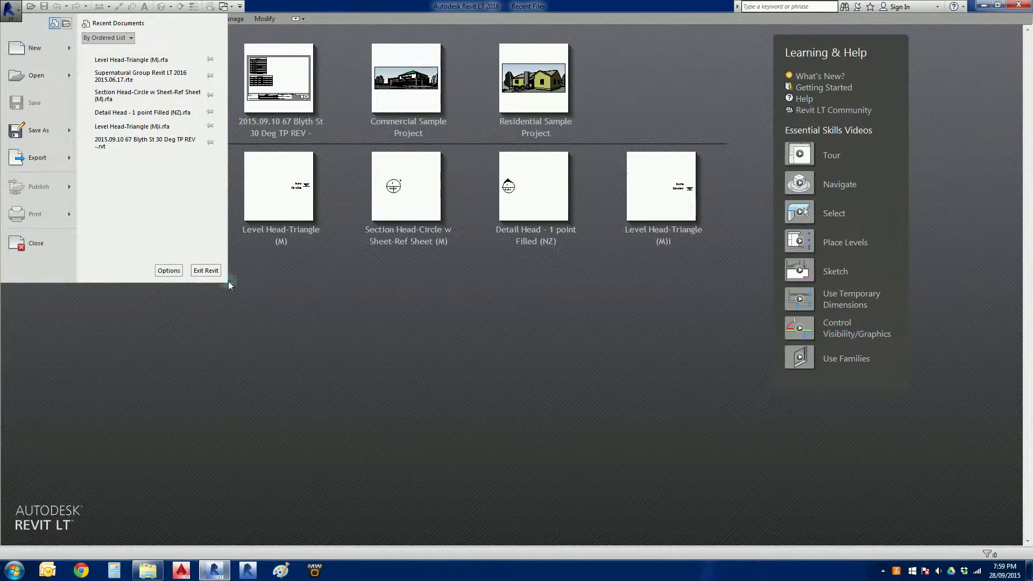
left_click(186, 328)
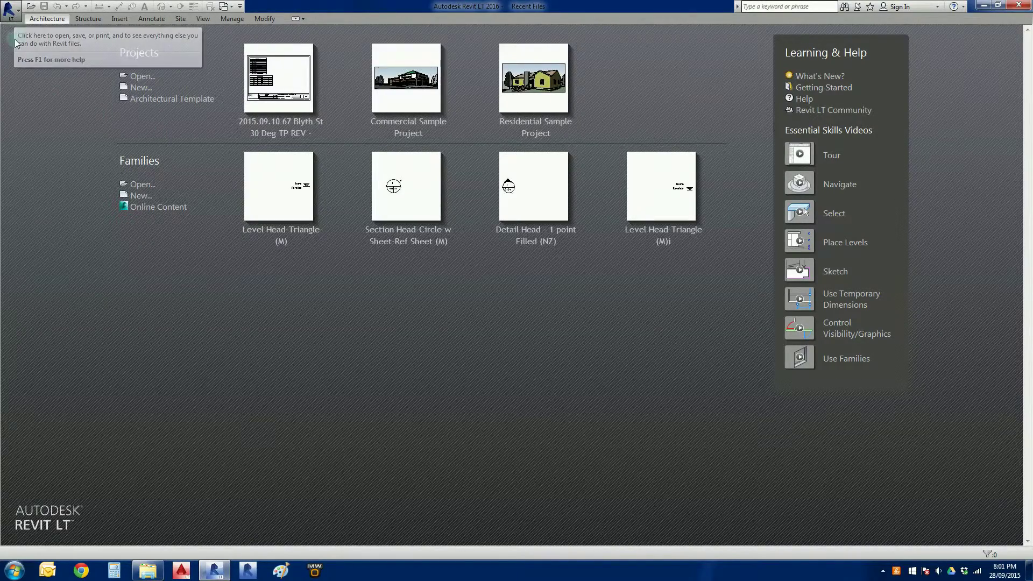
left_click(16, 20)
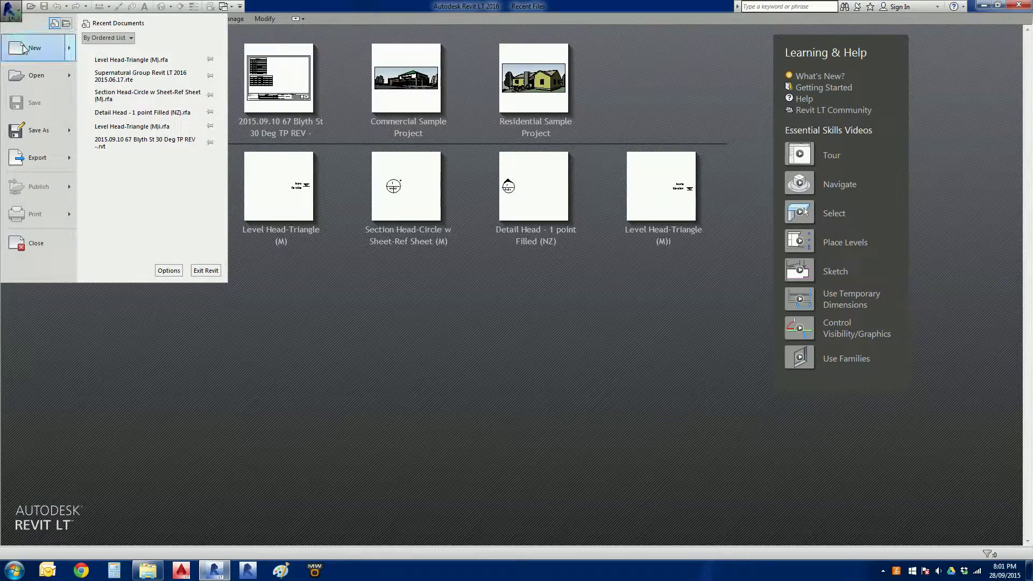
mouse_move(26, 49)
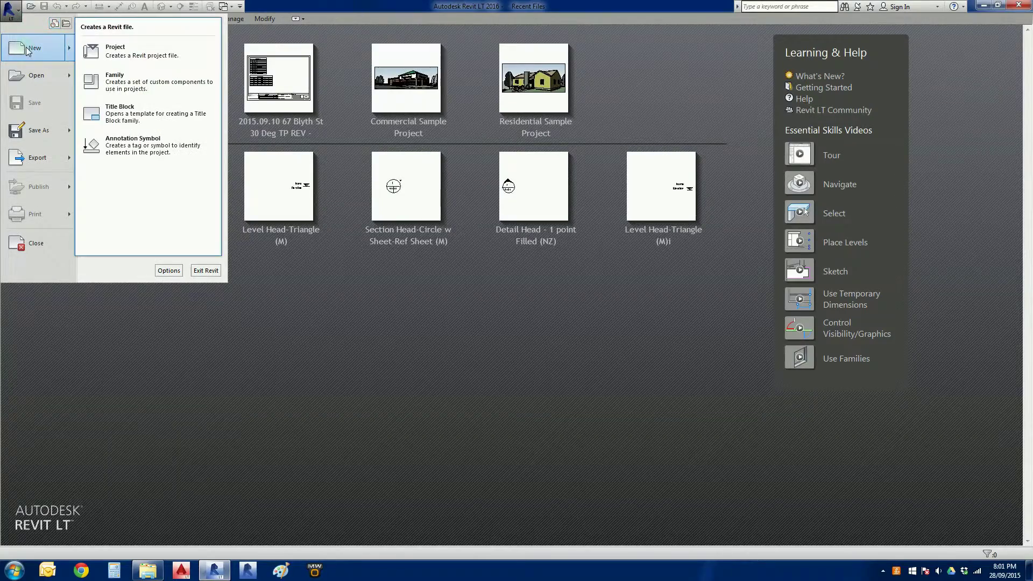
left_click(133, 47)
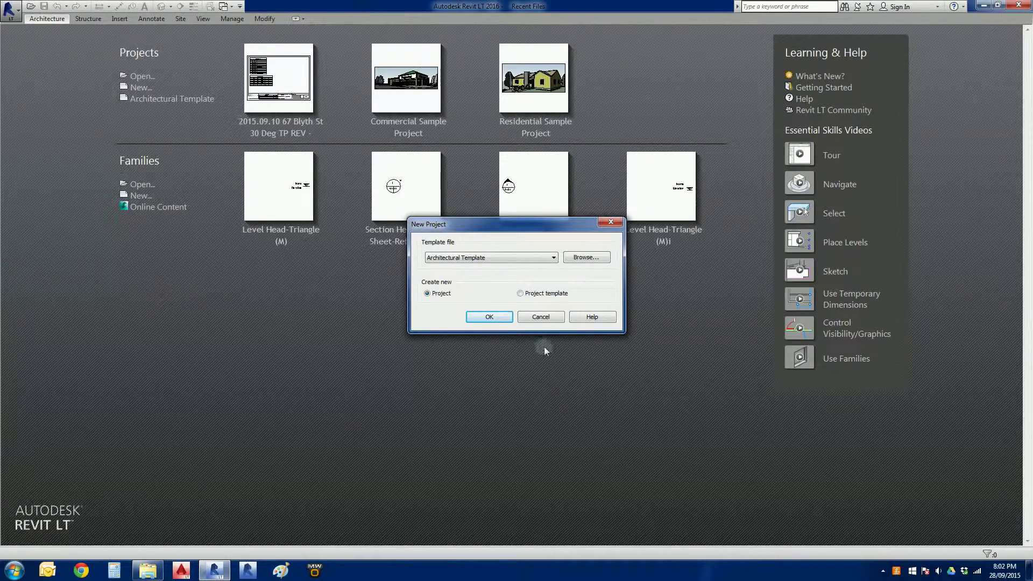
left_click(540, 317)
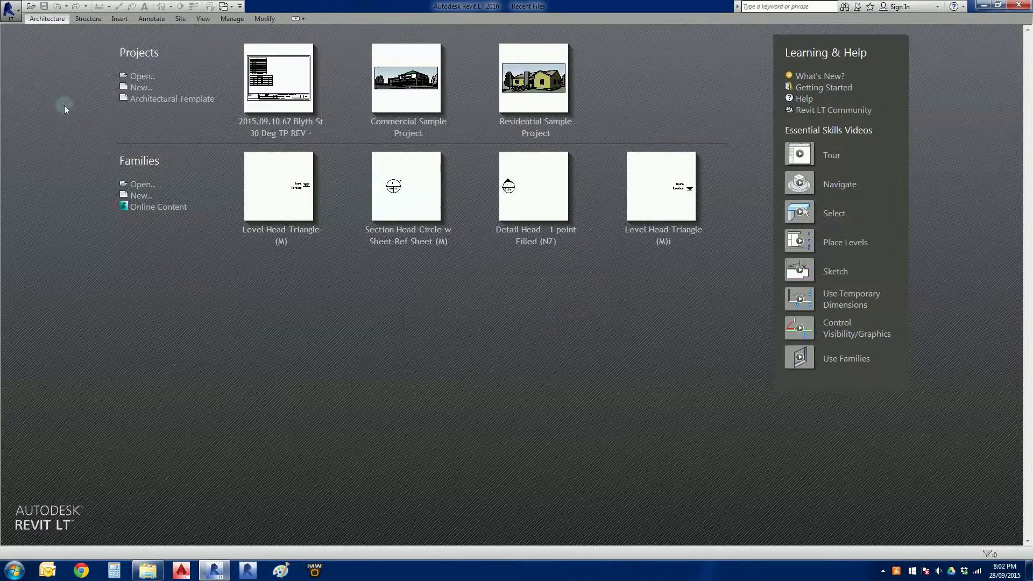
Start a new project under Projects, keeping Architectural Template as the template file
left_click(141, 88)
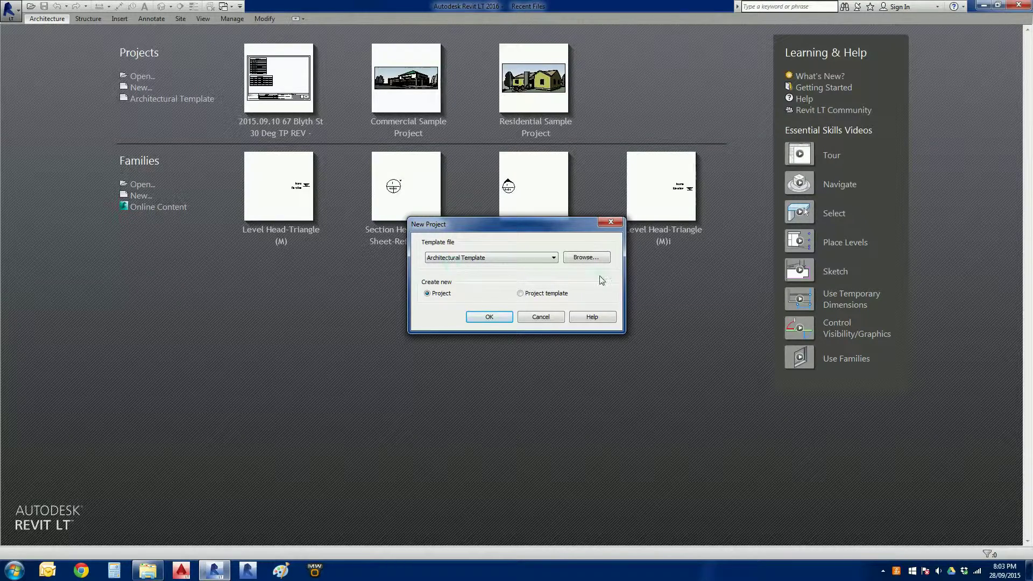
left_click(544, 260)
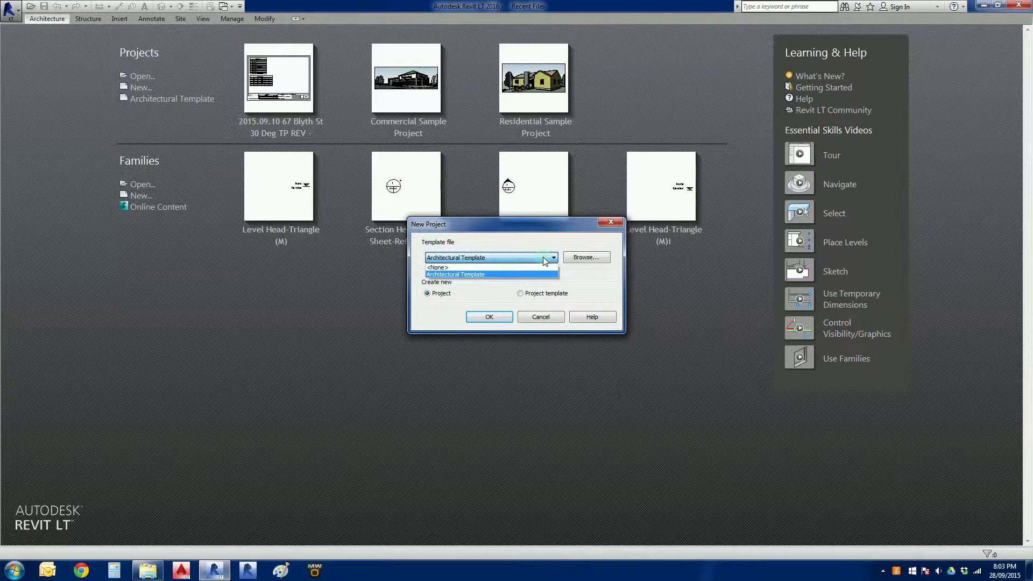
left_click(545, 260)
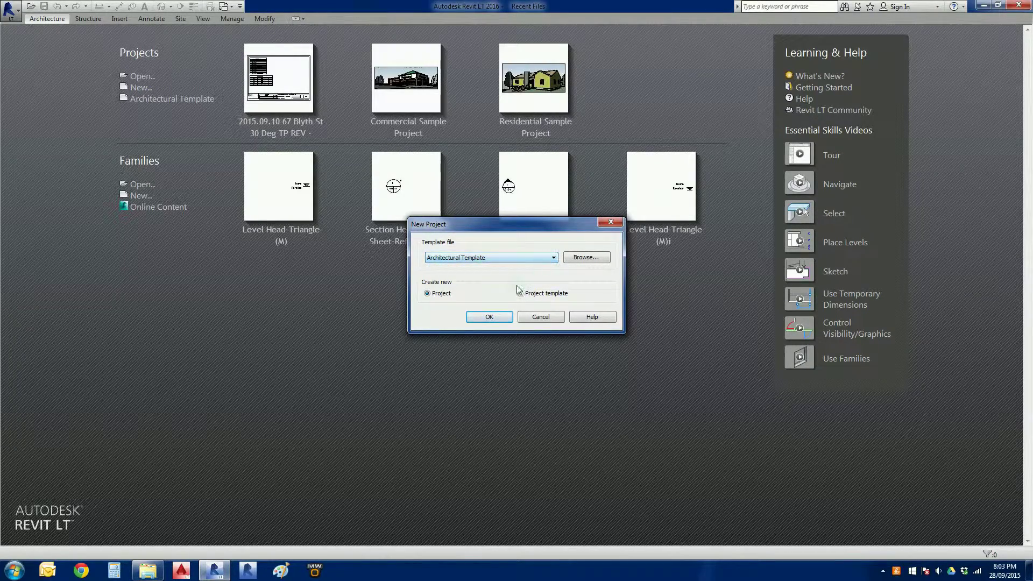
Browse the Australia folder and pick LT_defaultAUSENU.rte as the template file
left_click(603, 260)
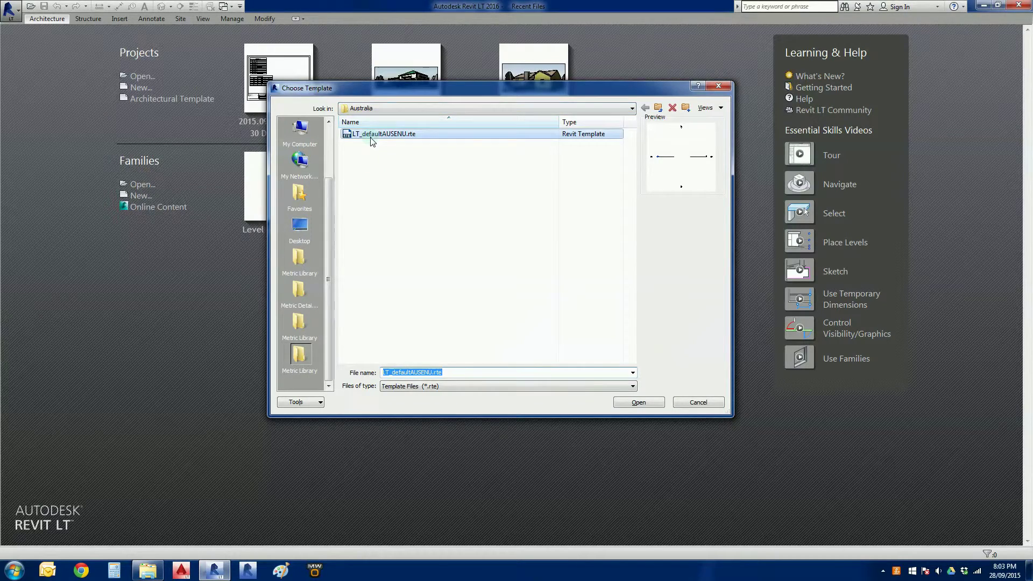
left_click(444, 109)
left_click(444, 109)
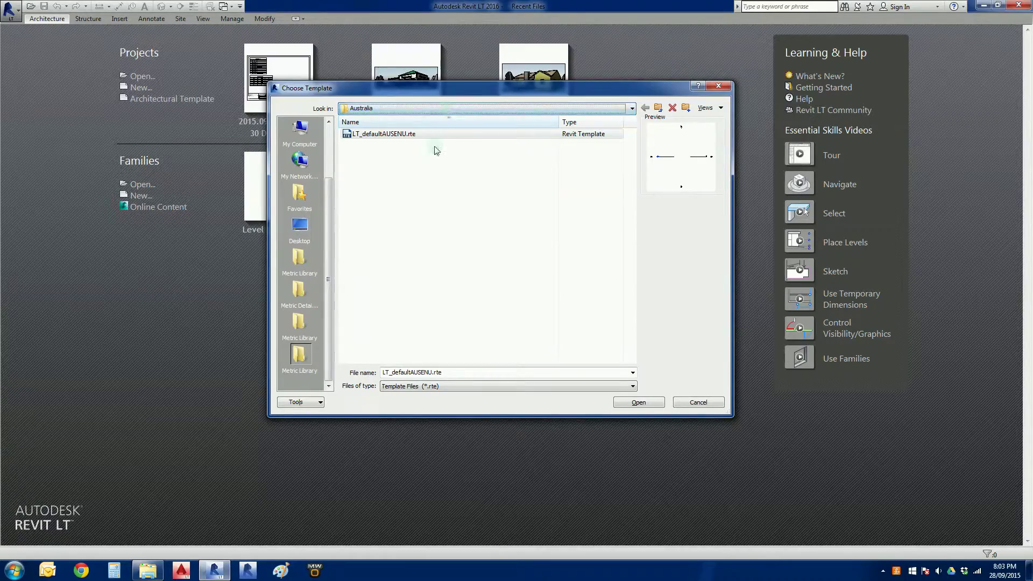
left_click(648, 402)
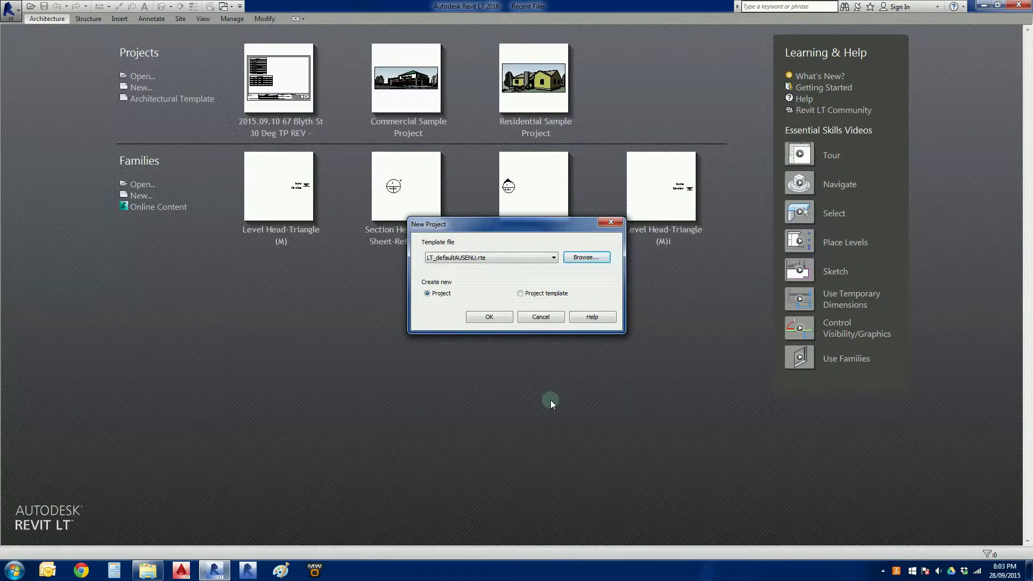
Confirm the New Project dialog to create Project1 on its Ground Floor plan
left_click(490, 317)
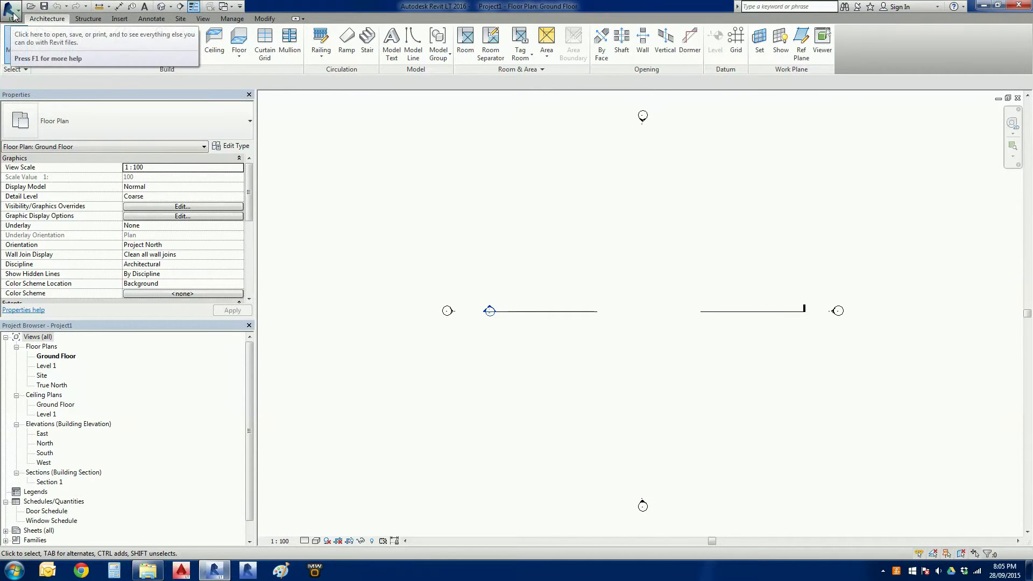
Review the Publish and Print options in the Application menu, then show Recent Documents
left_click(15, 16)
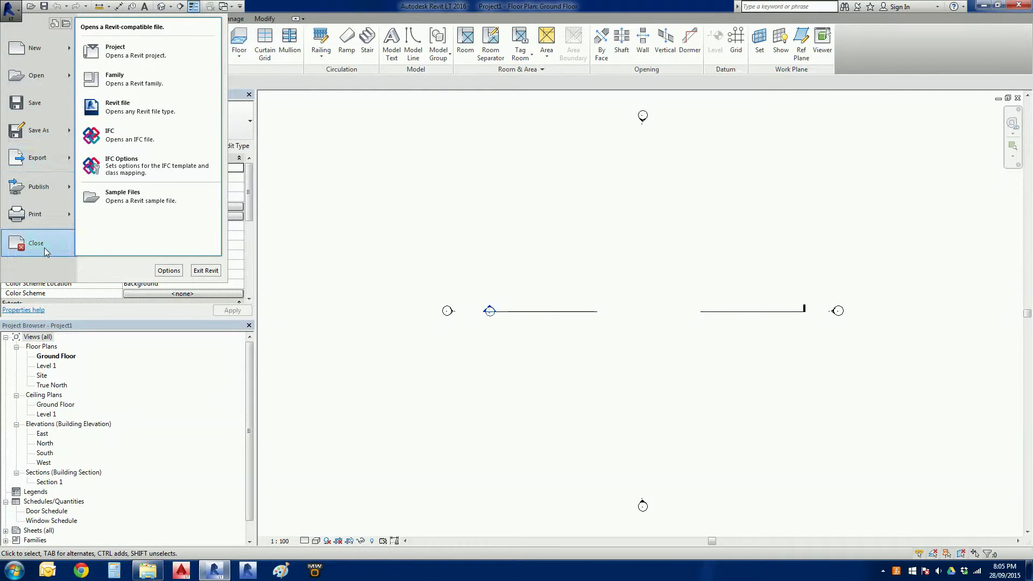
mouse_move(58, 163)
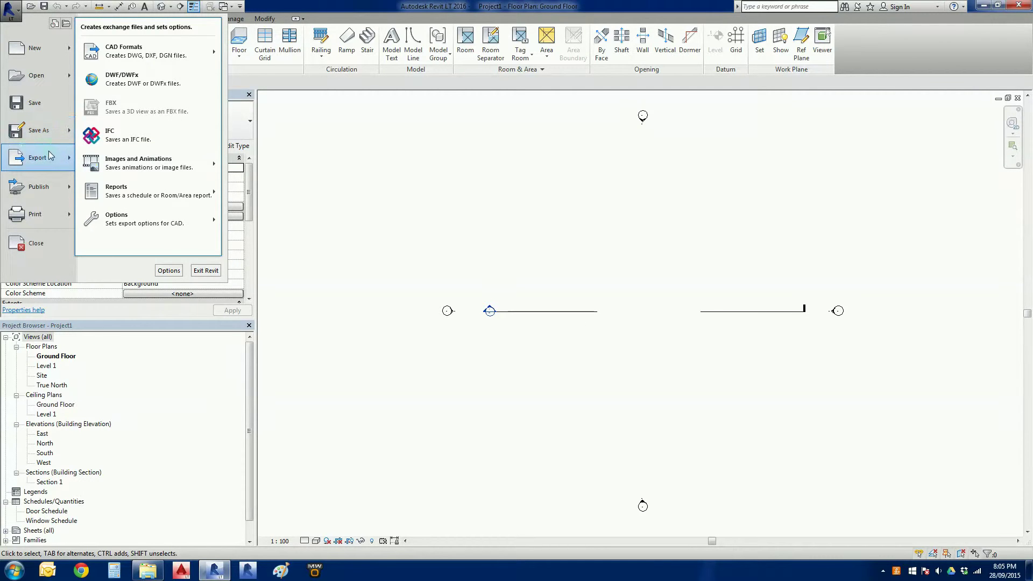
mouse_move(135, 47)
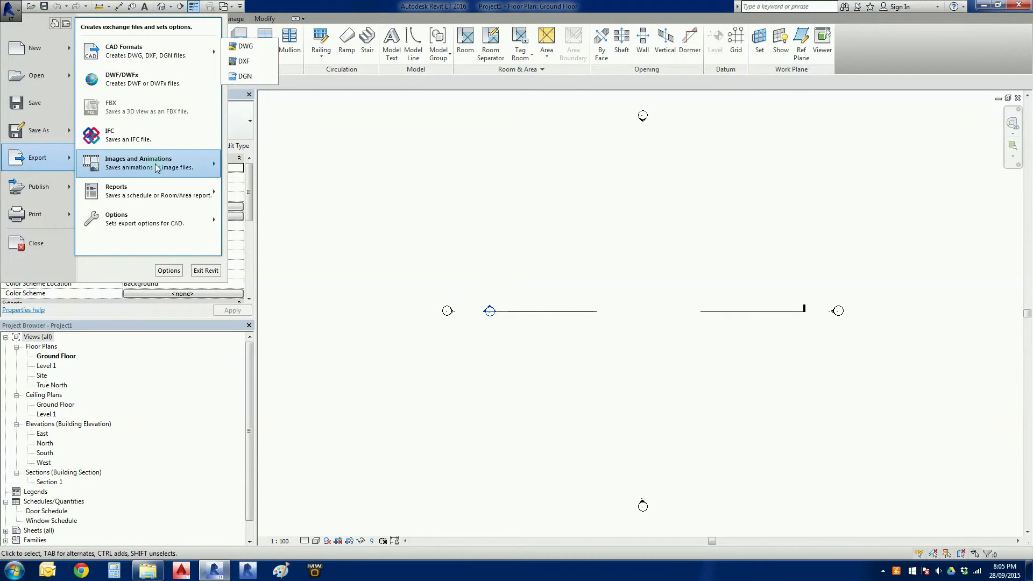
mouse_move(155, 164)
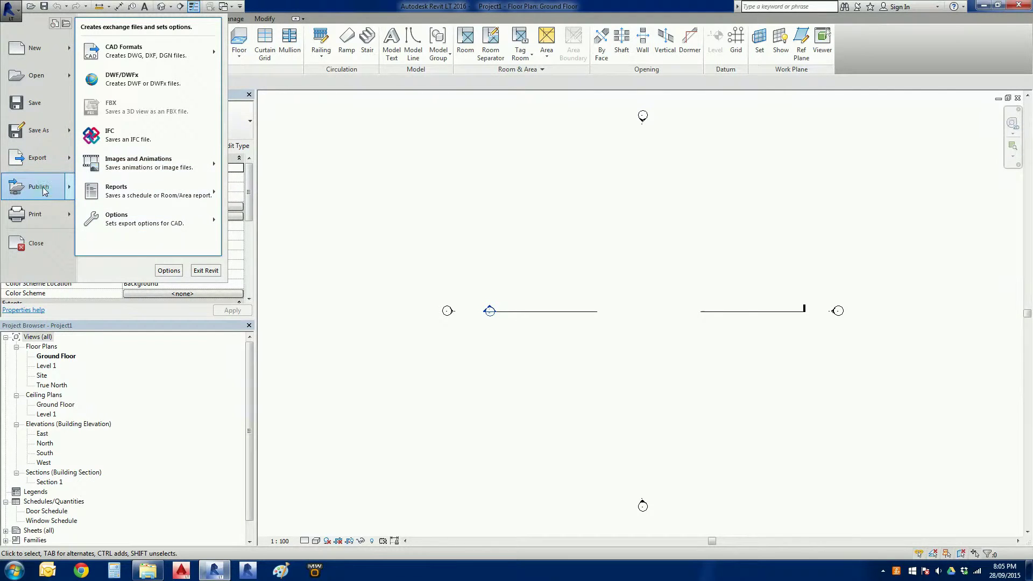
mouse_move(43, 190)
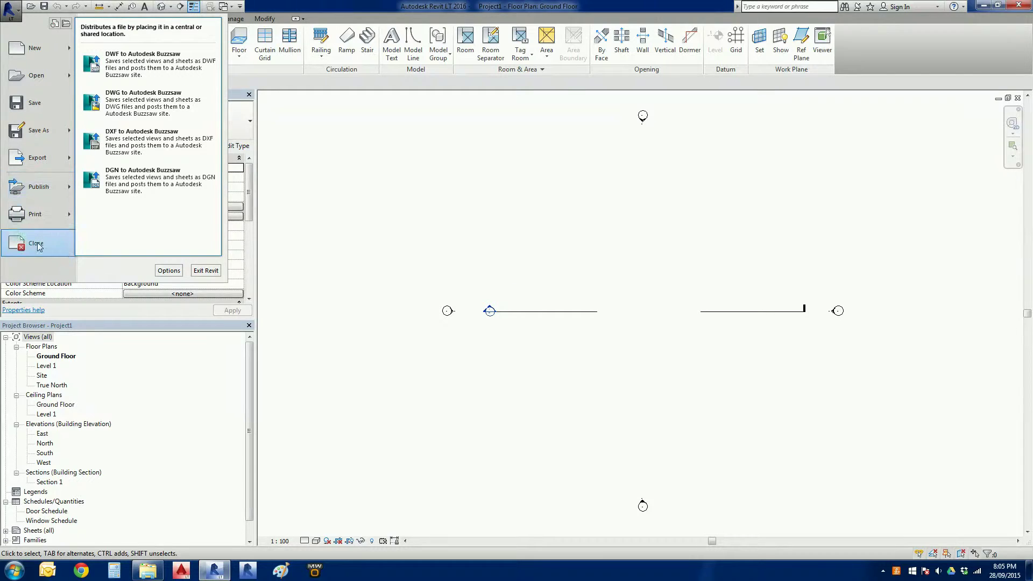
mouse_move(39, 220)
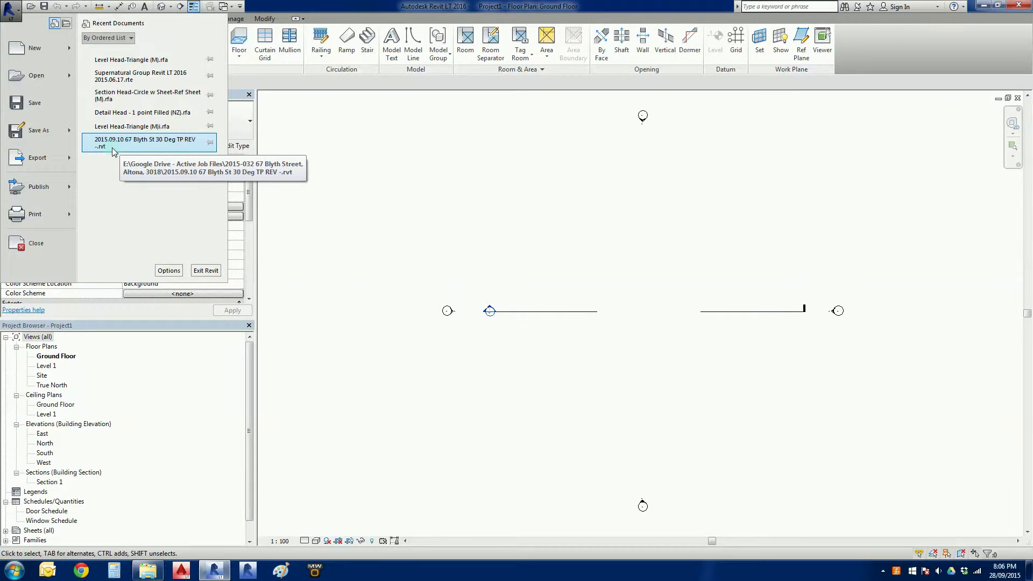
Close the Application menu to return to Project1's Ground Floor plan
left_click(110, 180)
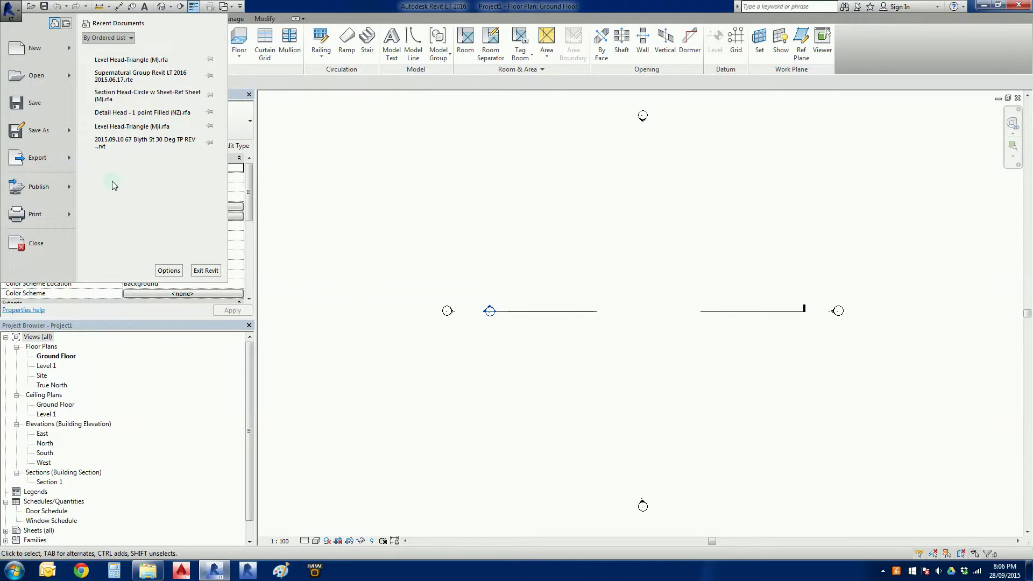
key("Escape")
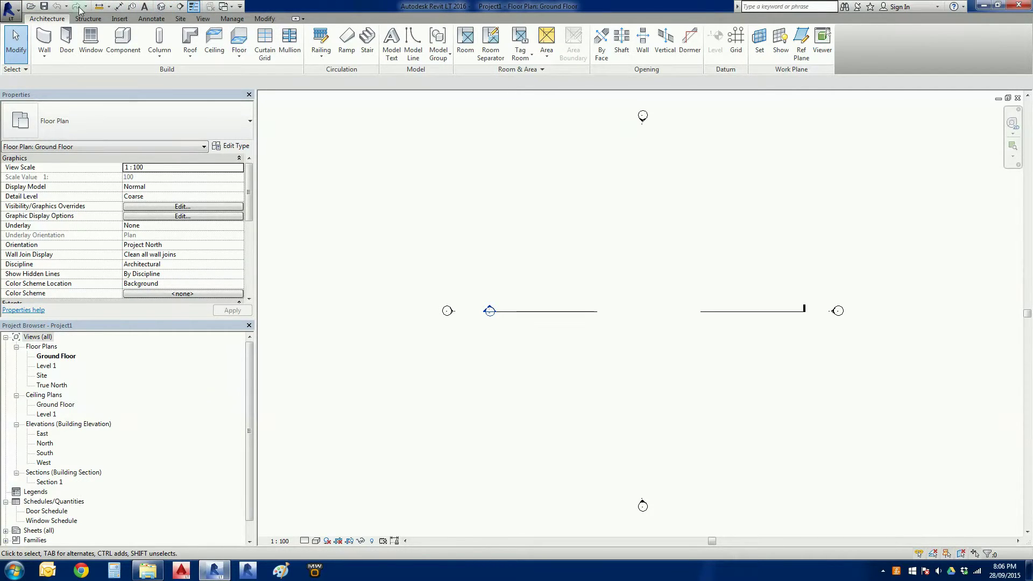
left_click(240, 7)
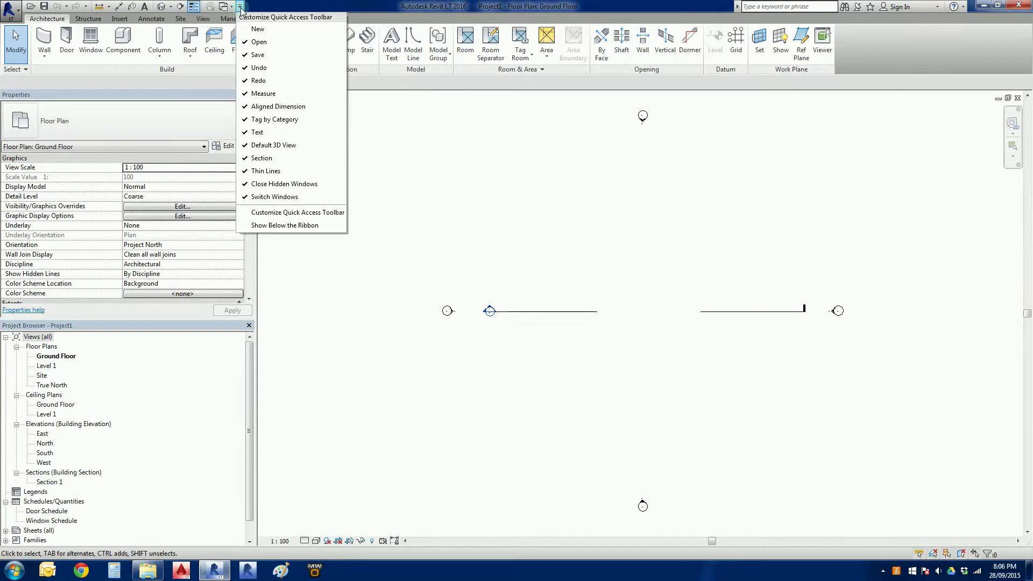
left_click(241, 8)
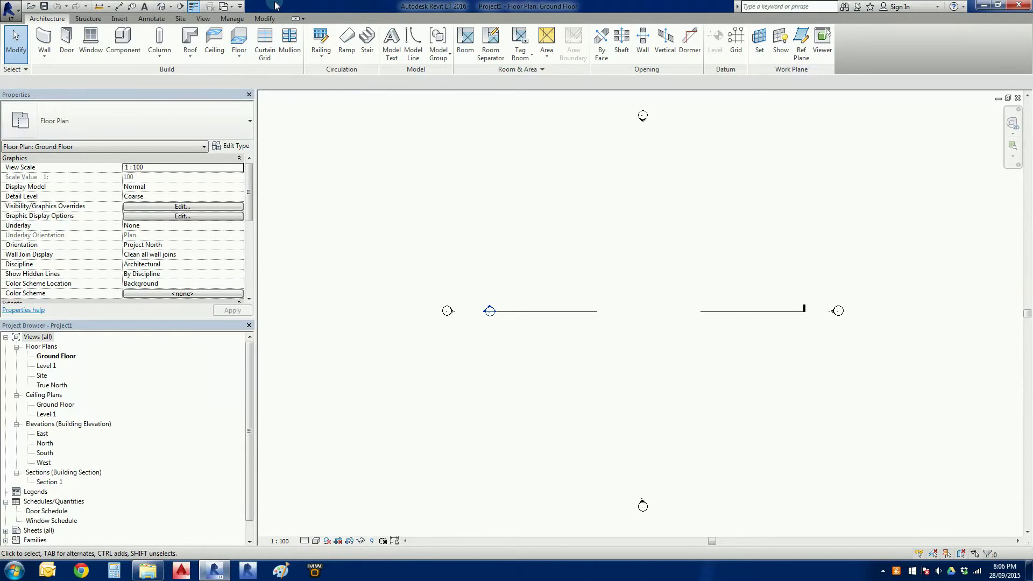
left_click(241, 6)
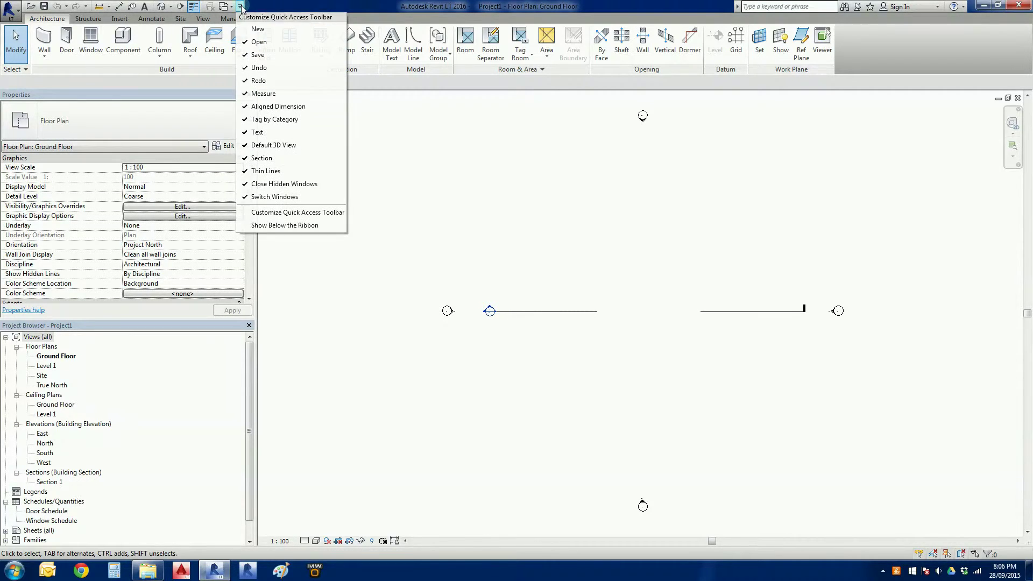
left_click(240, 6)
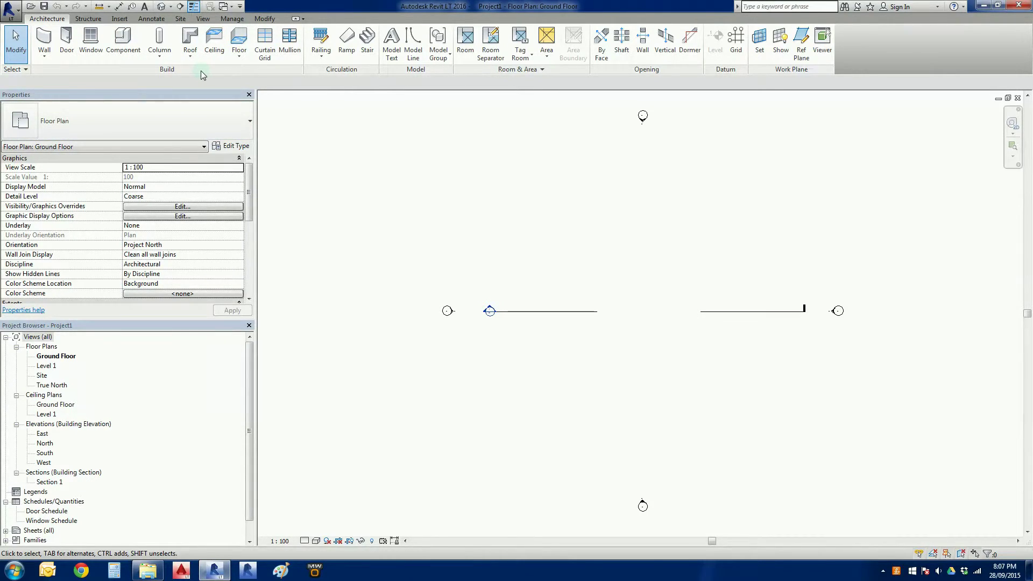
left_click(552, 71)
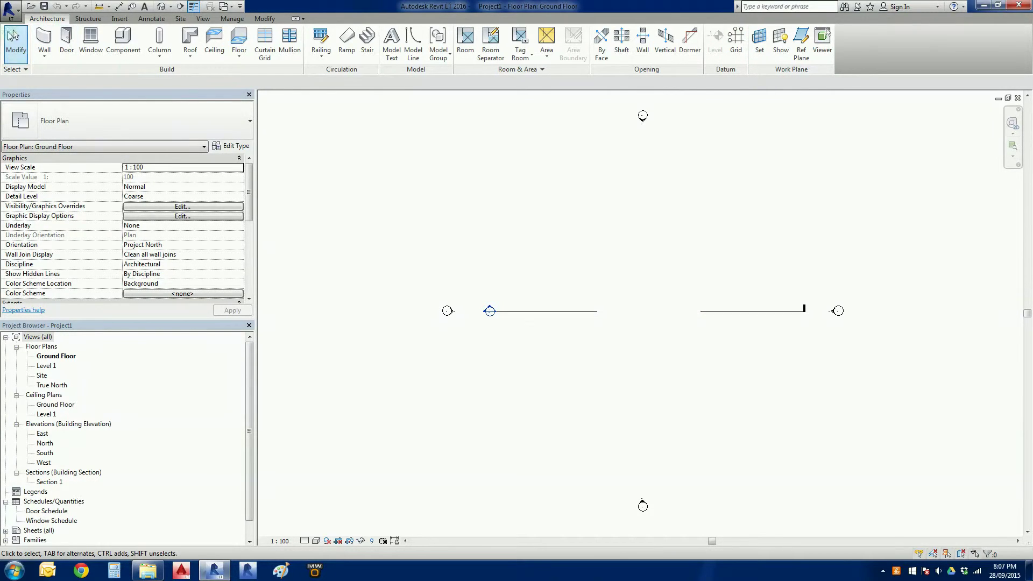
Show the Structure tab, then the Insert tab's linking, importing and family-loading tools
left_click(88, 18)
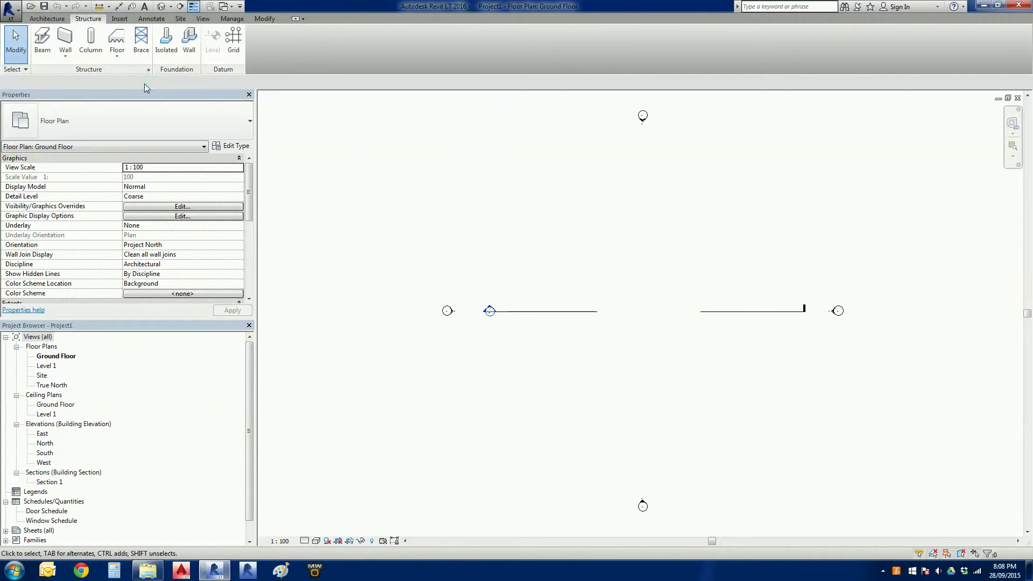
left_click(123, 21)
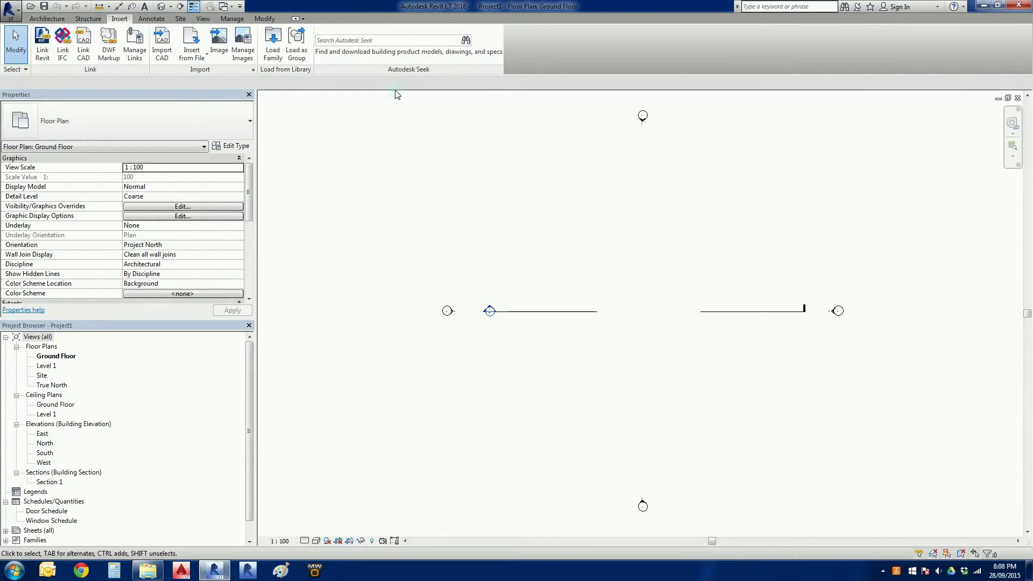
Show the Annotate tab, then the Site tab's toposurface and property line tools
left_click(152, 19)
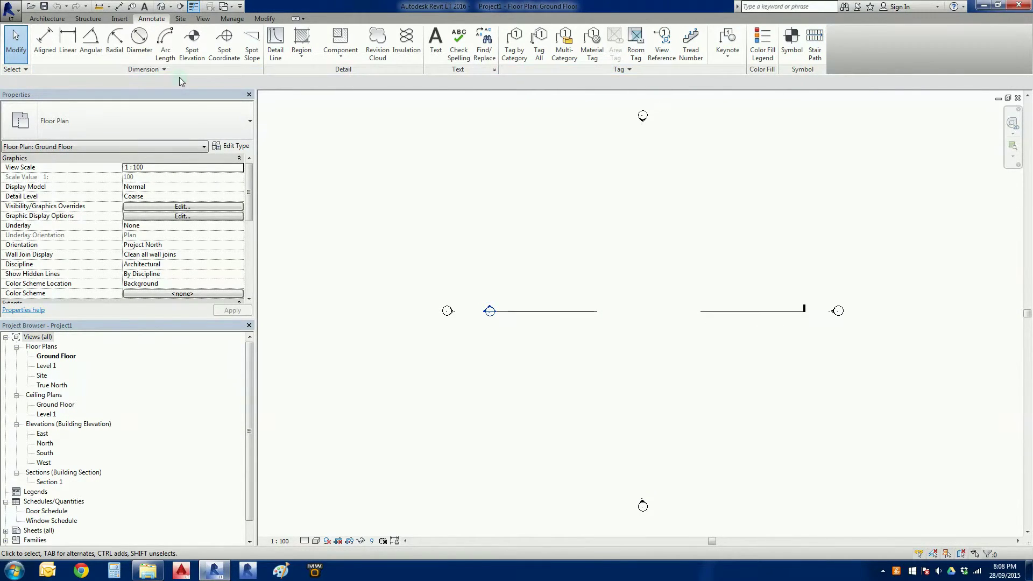
left_click(185, 22)
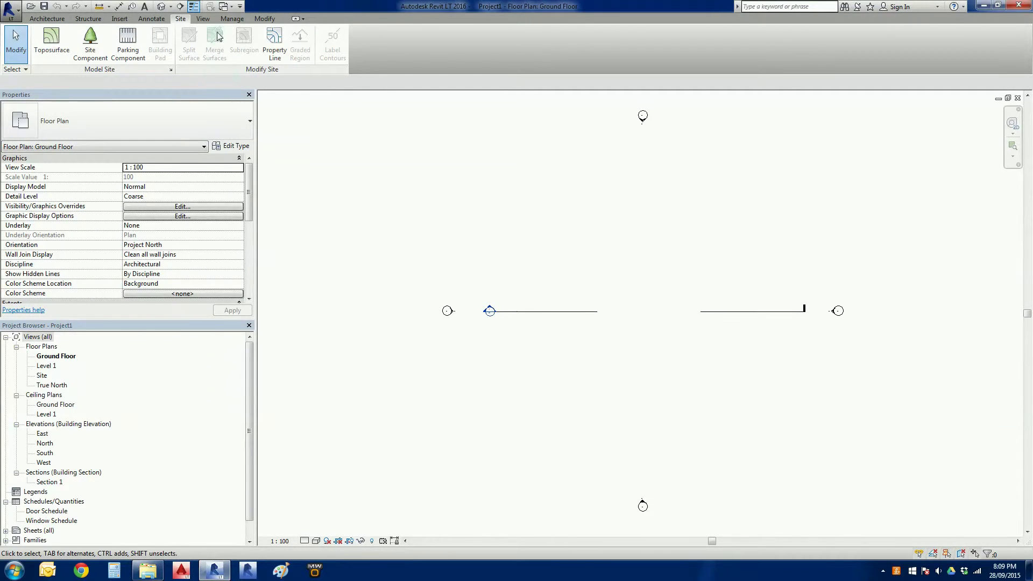
Switch to the View tab and check which panels the User Interface dropdown can toggle
left_click(202, 18)
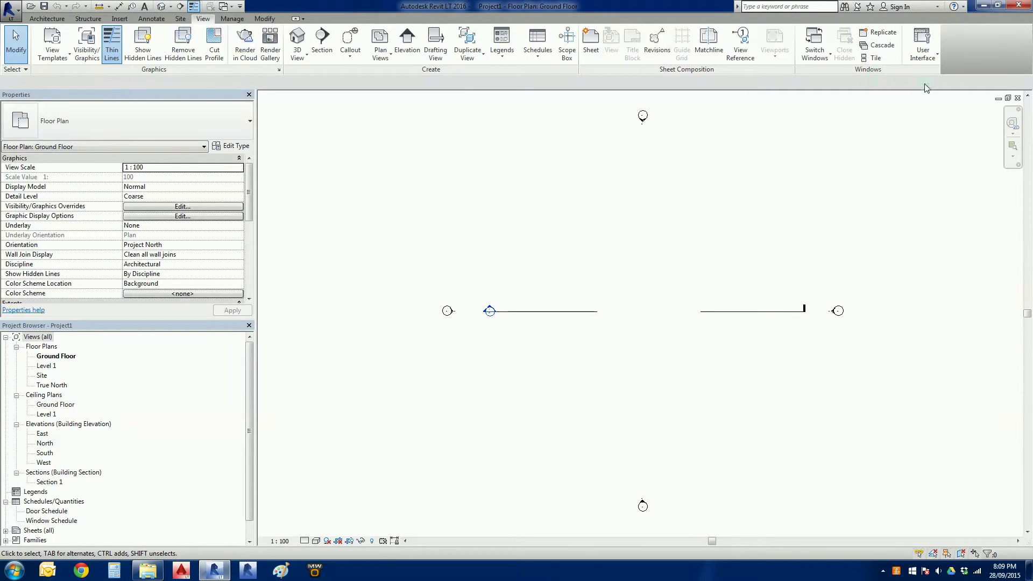
left_click(921, 49)
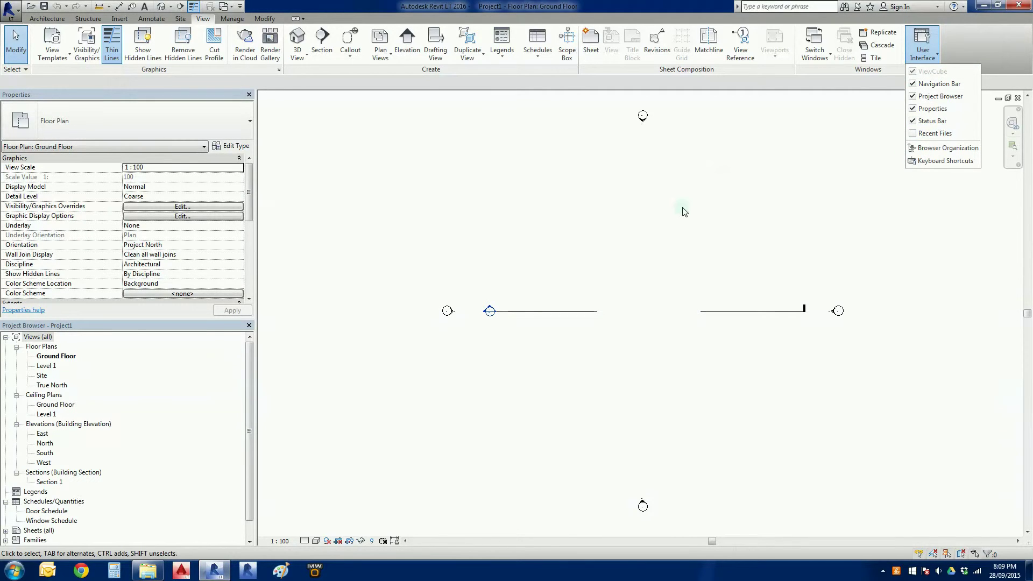
left_click(918, 46)
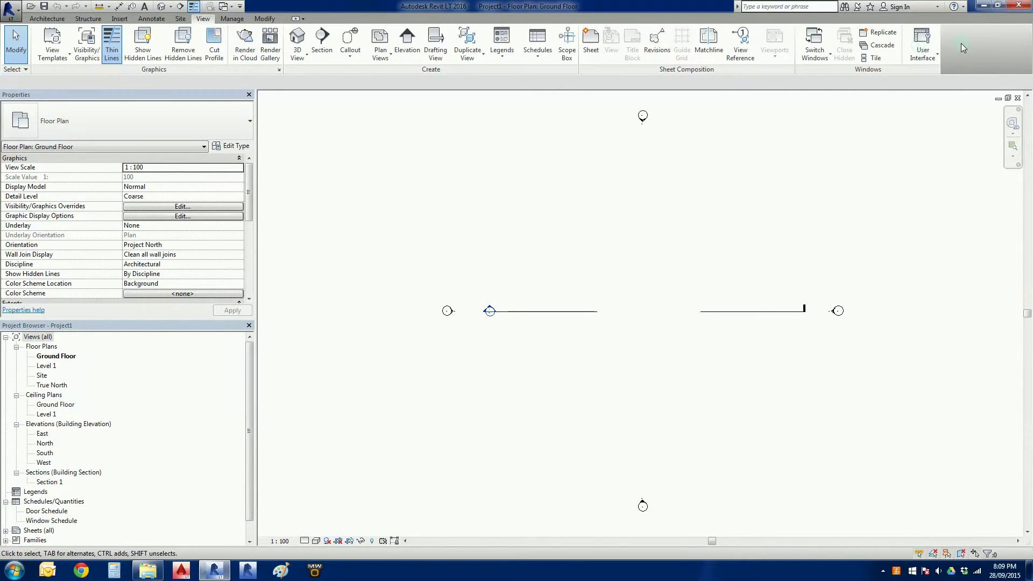
Switch to the Manage tab and check the Additional Settings list, such as Fill Patterns
left_click(233, 19)
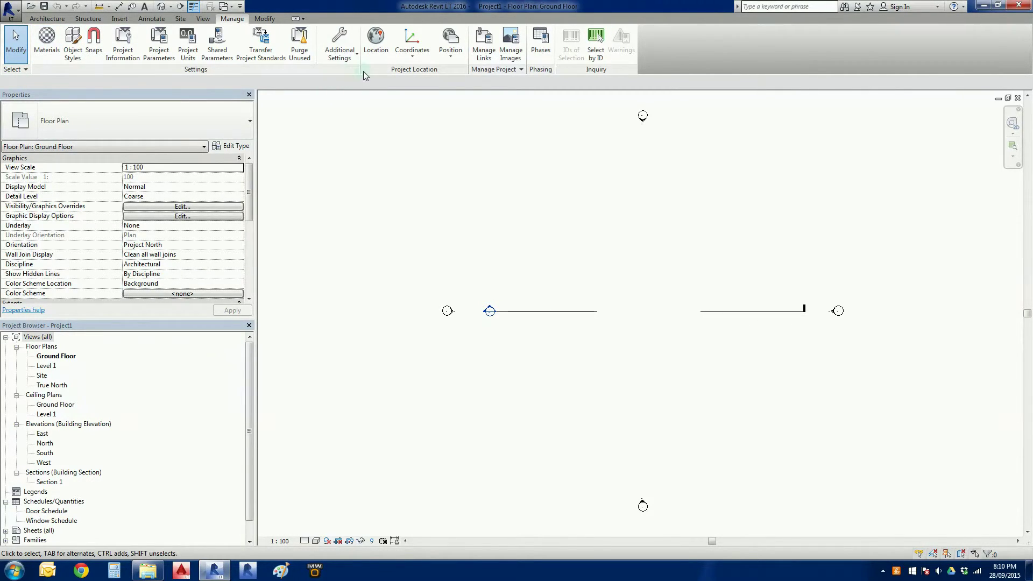
left_click(345, 51)
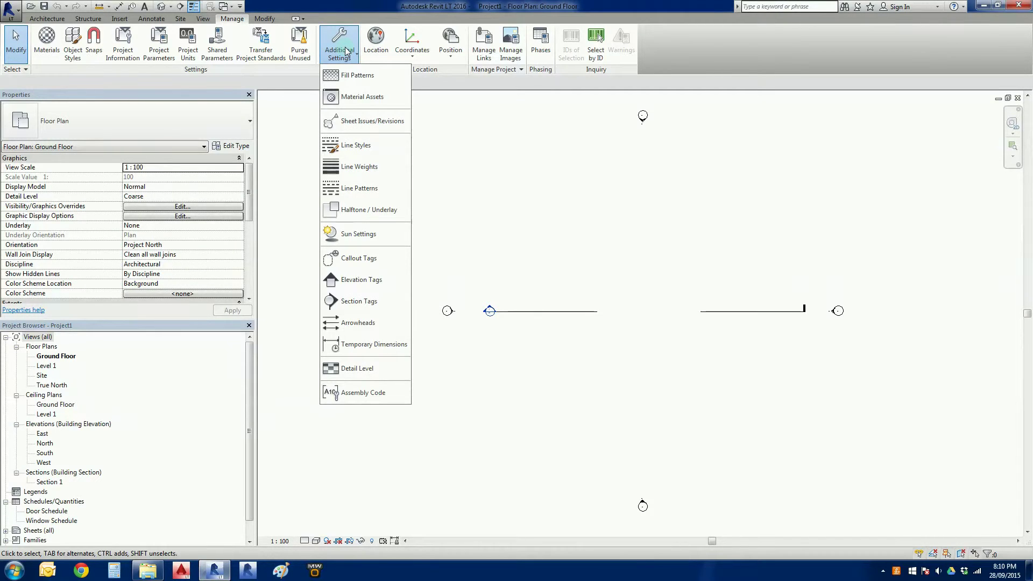
left_click(345, 51)
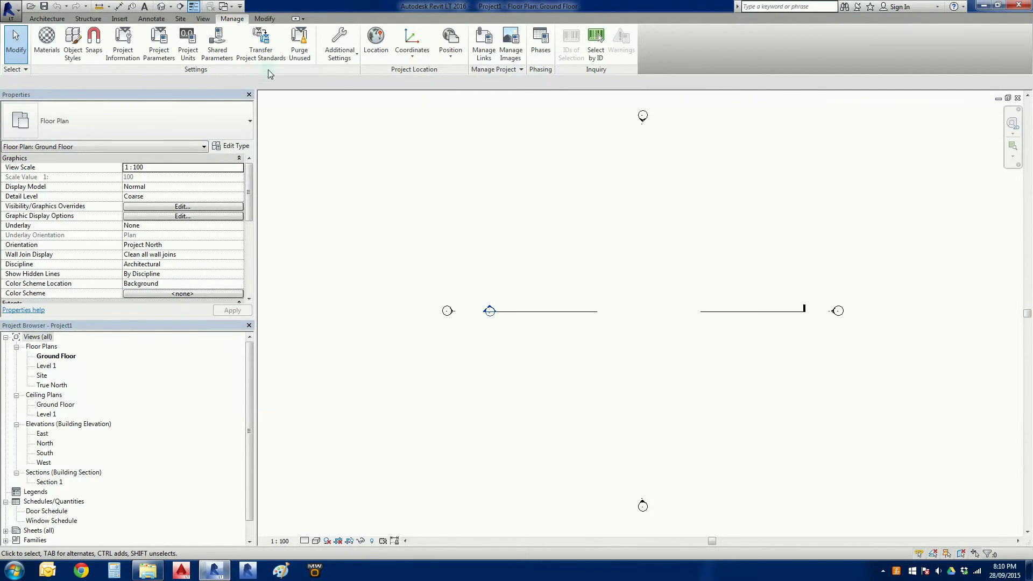
Switch to the Modify tab and check the Trim/Extend variants without choosing one
left_click(266, 19)
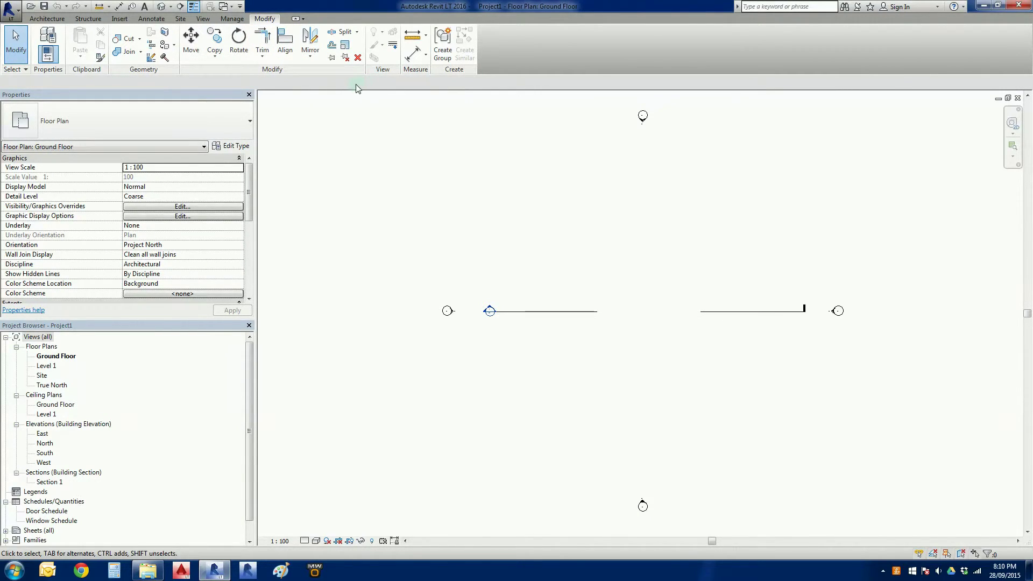
left_click(263, 58)
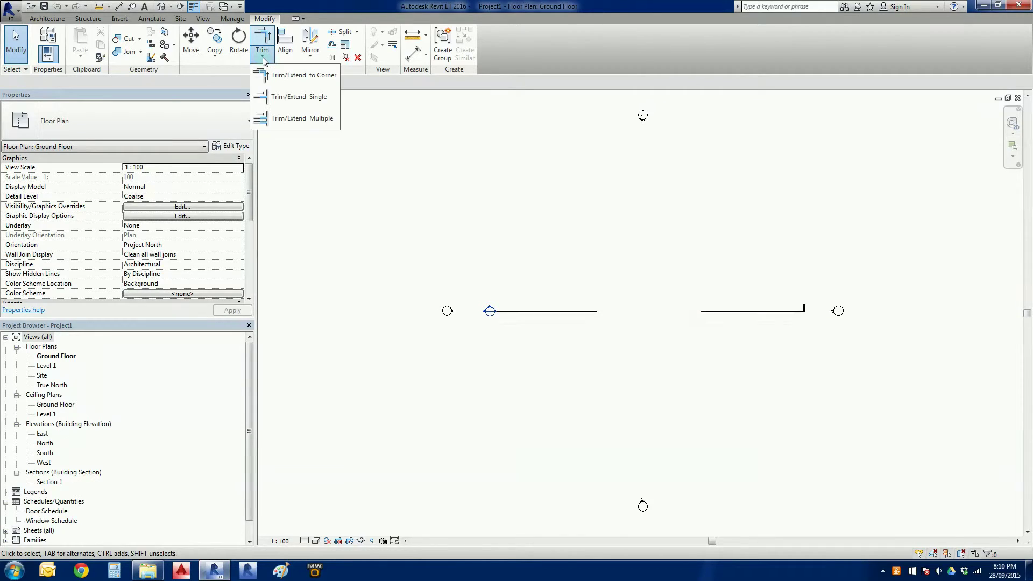
left_click(262, 58)
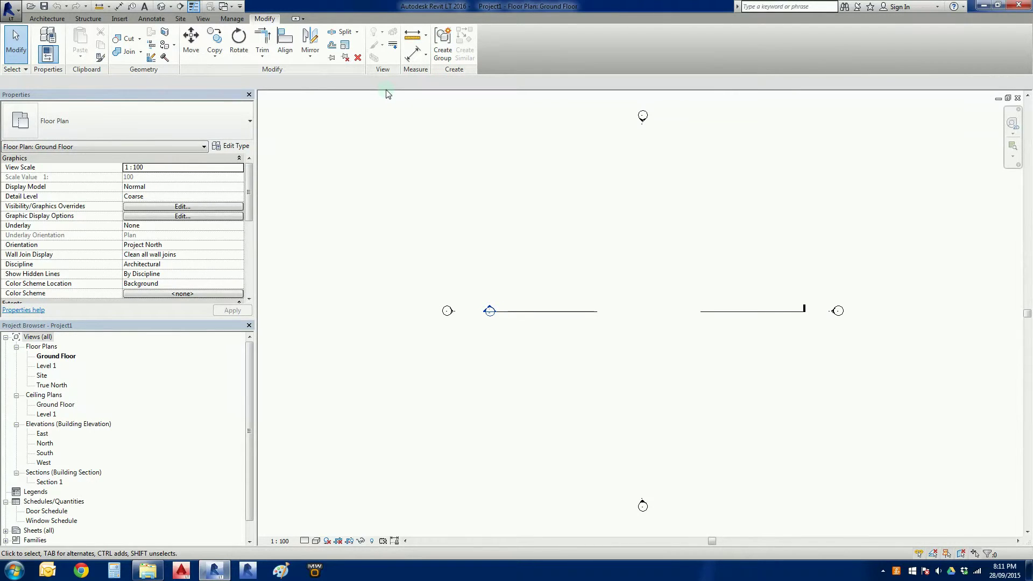
left_click(47, 19)
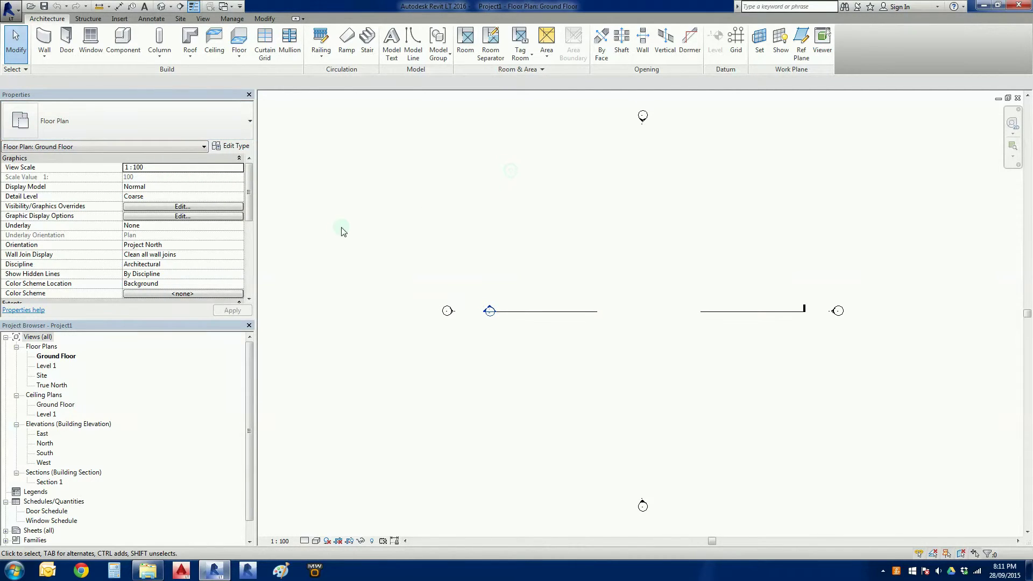
scroll(250, 169, "down", 4)
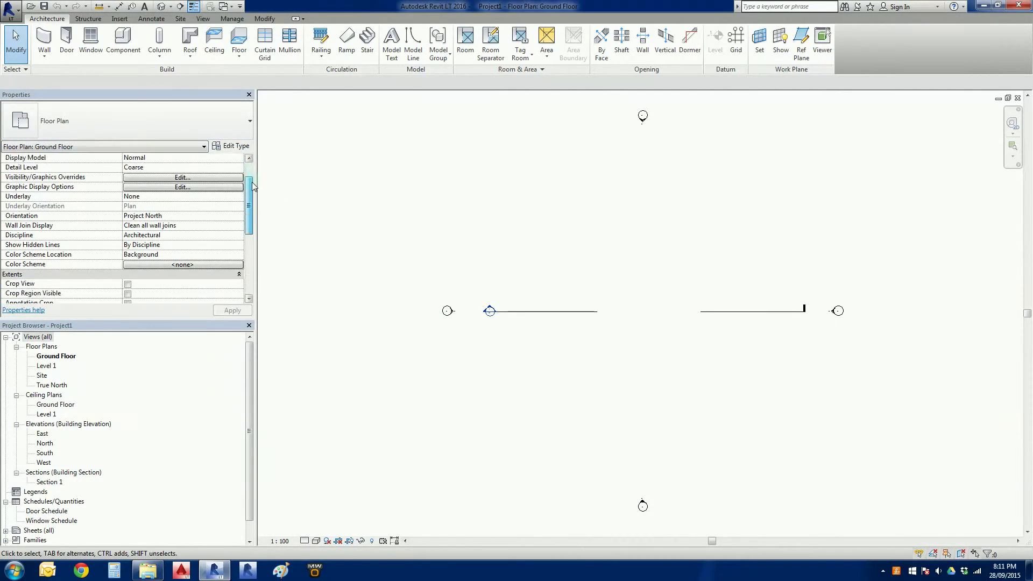
scroll(253, 225, "up", 4)
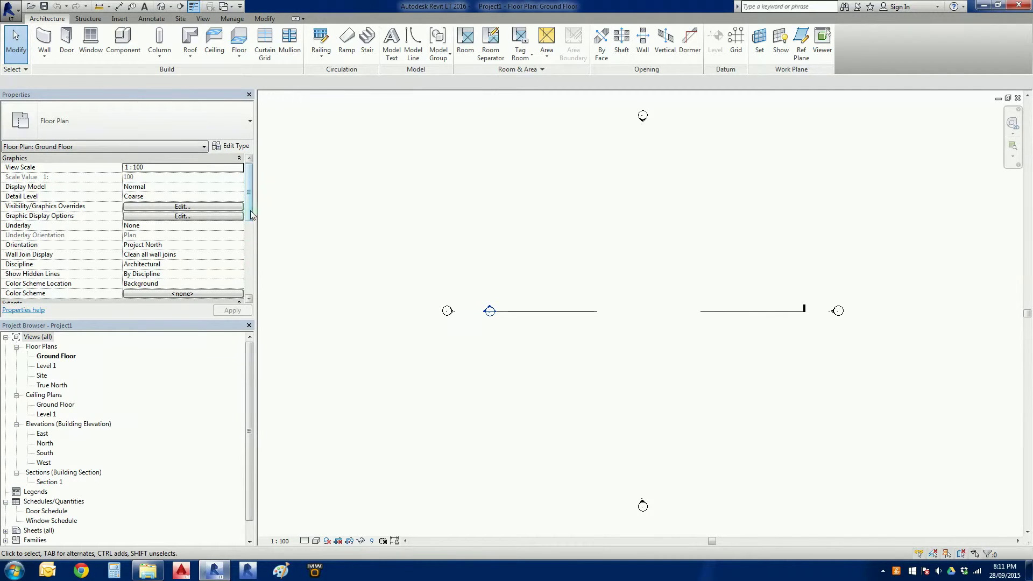
scroll(250, 264, "down", 6)
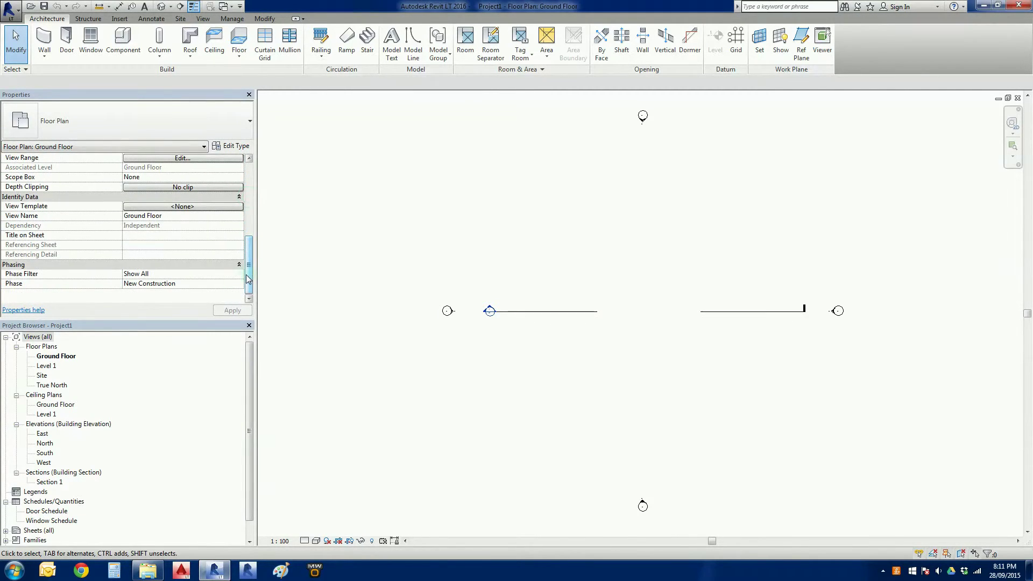
scroll(251, 271, "up", 6)
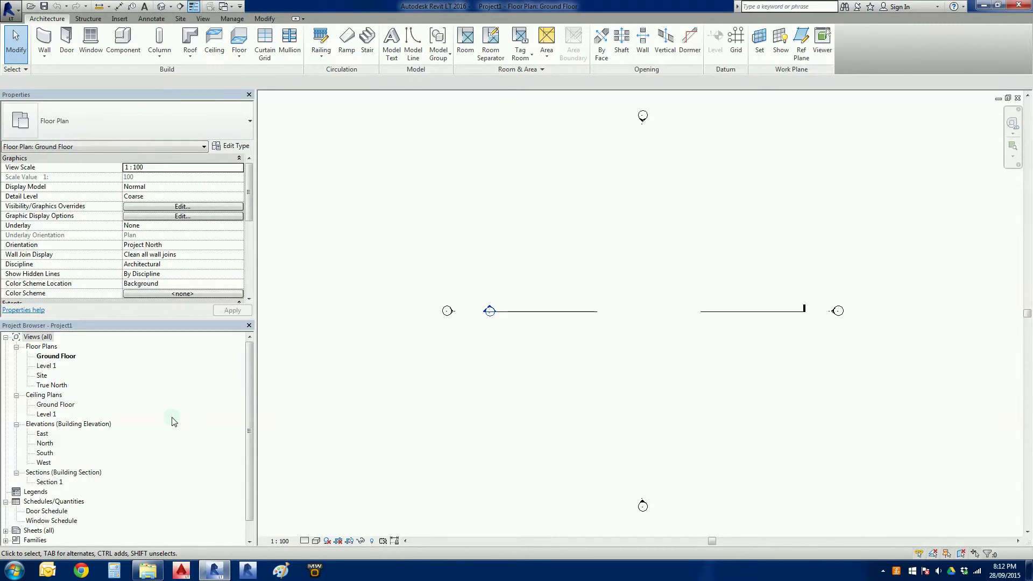
left_click(249, 388)
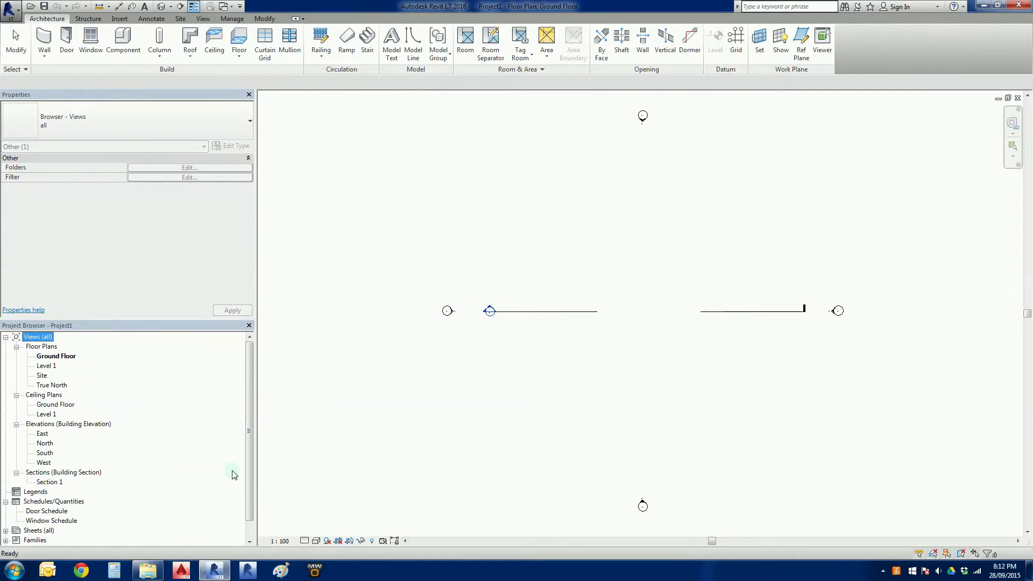
scroll(248, 450, "down", 1)
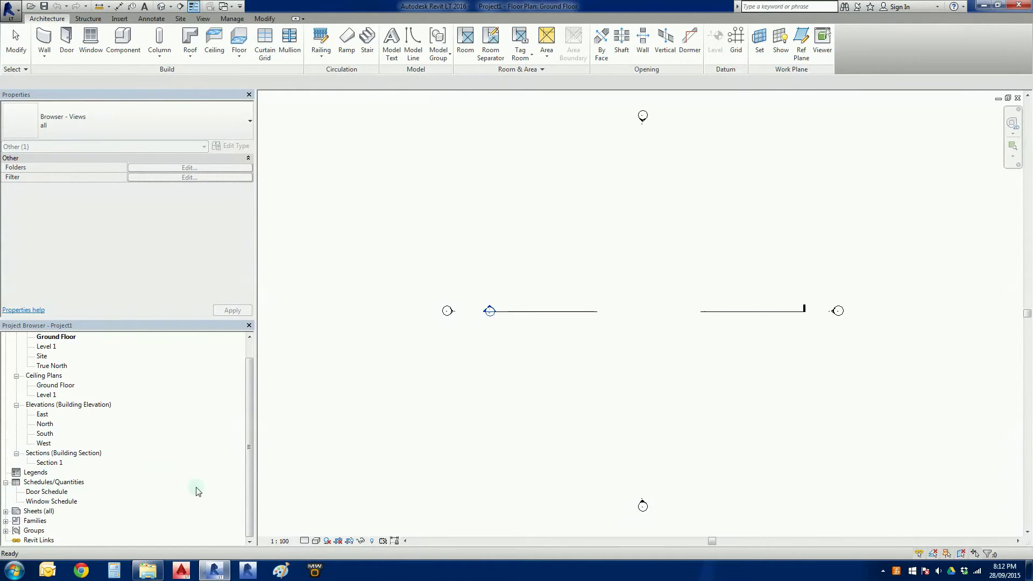
scroll(248, 490, "up", 1)
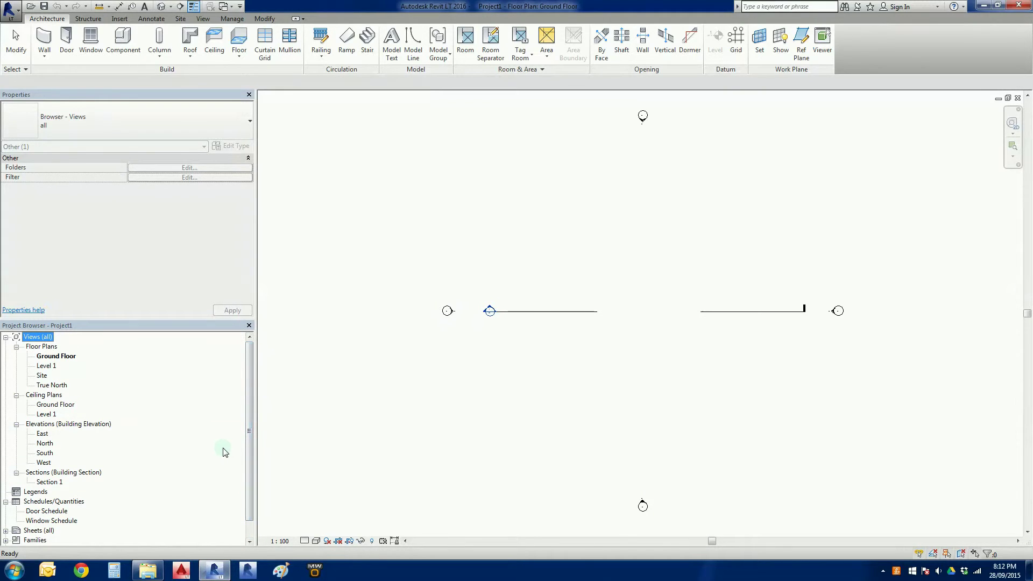
left_click(345, 433)
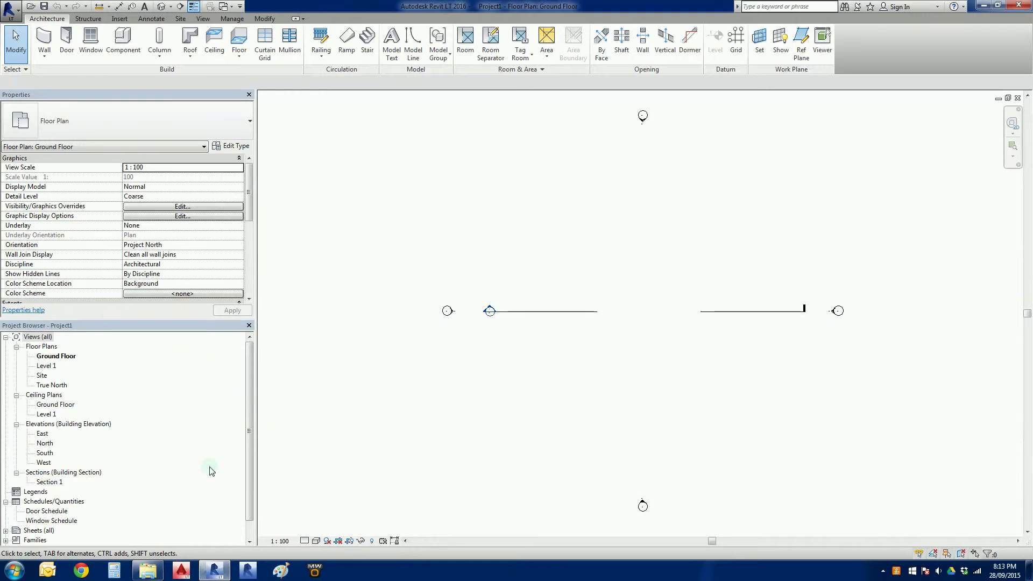
left_click(57, 356)
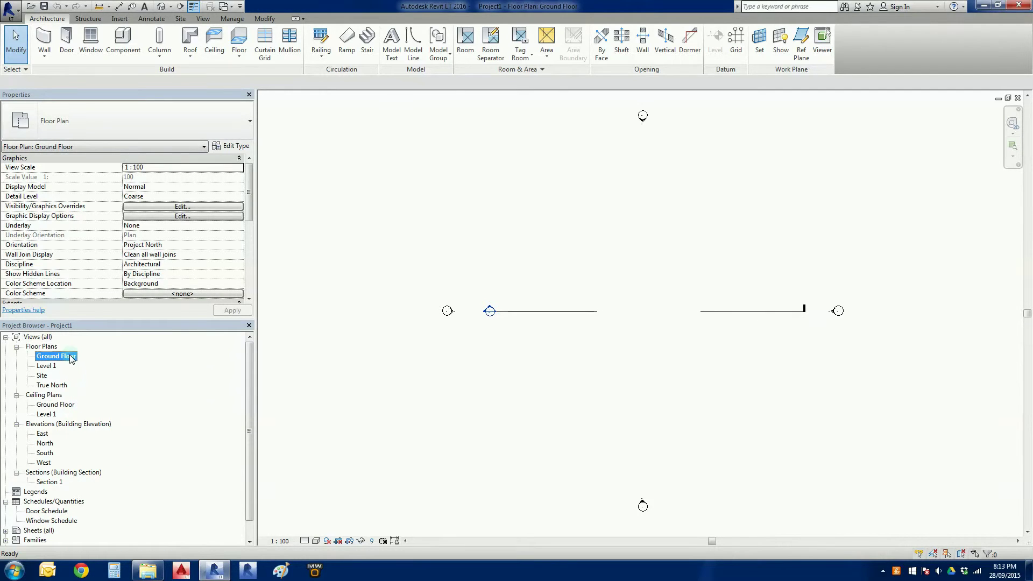
left_click(571, 401)
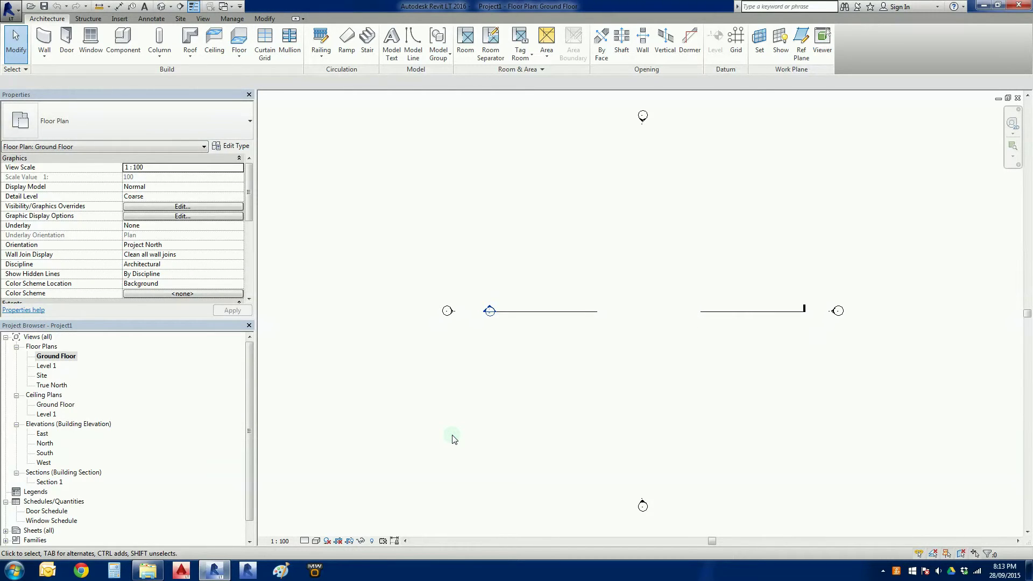
scroll(457, 436, "down", 3)
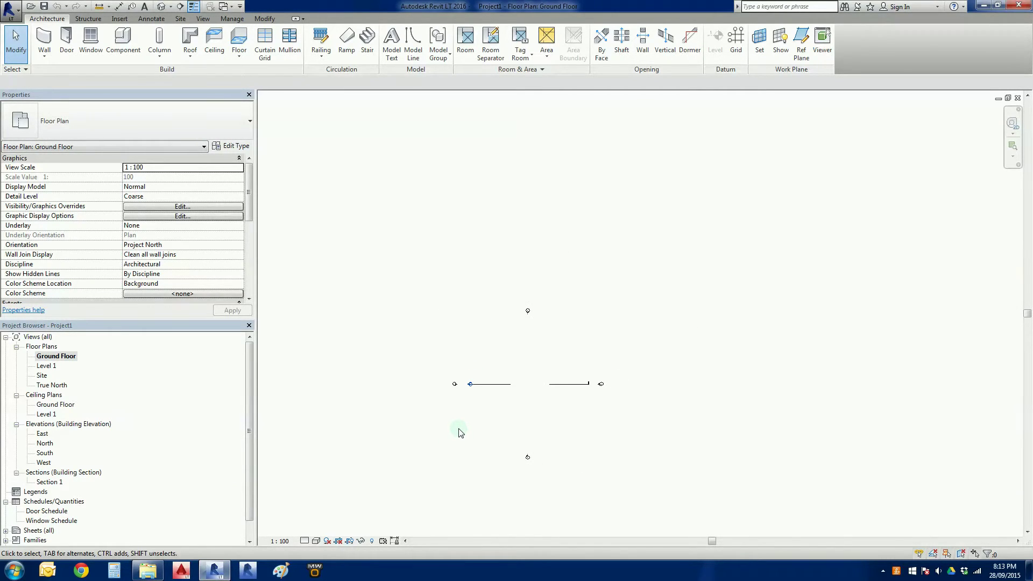
scroll(484, 429, "up", 3)
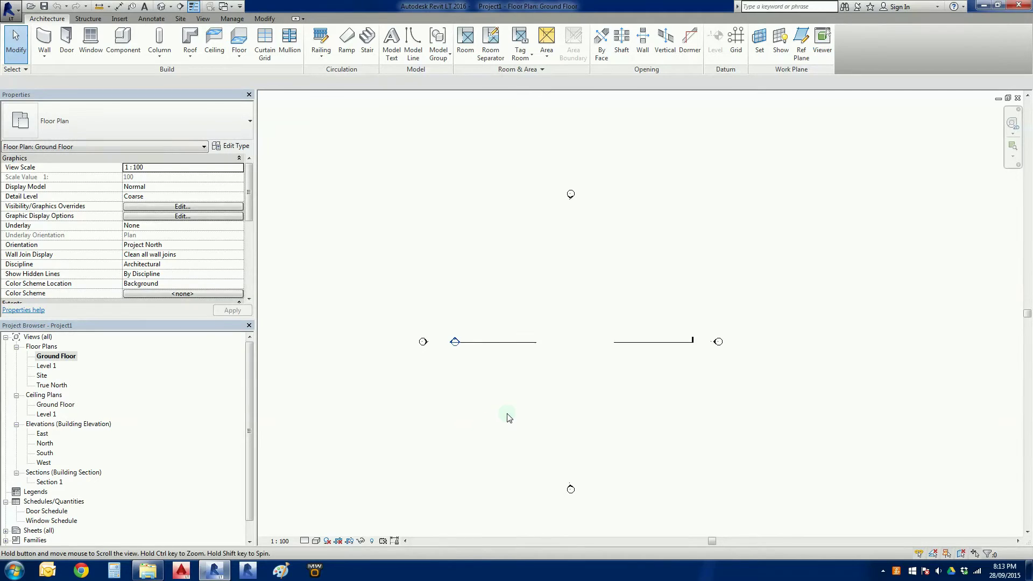
middle_click_drag(508, 417, 544, 384)
scroll(551, 374, "up", 3)
scroll(552, 379, "down", 3)
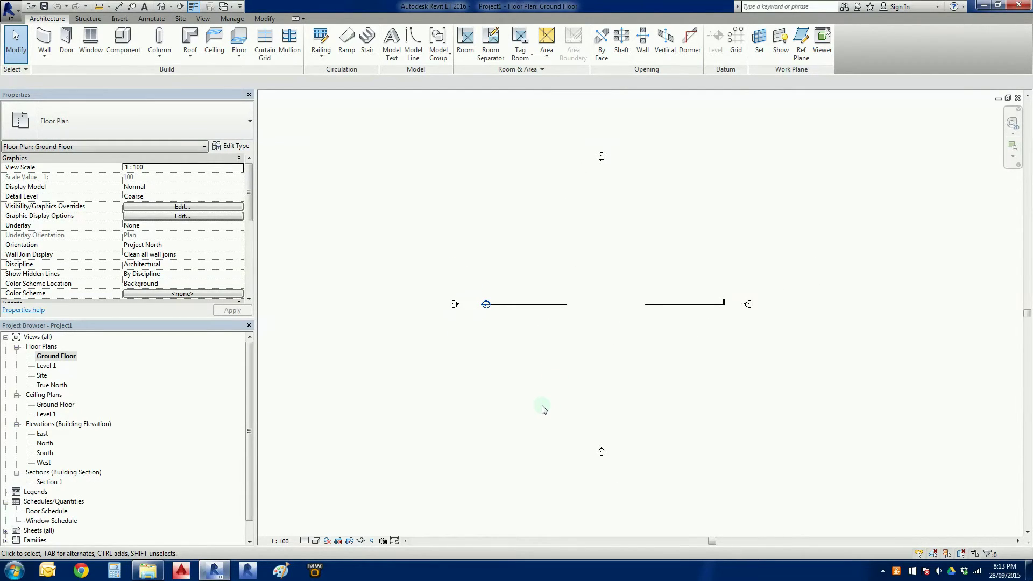
scroll(544, 410, "up", 1)
middle_click_drag(544, 411, 549, 413)
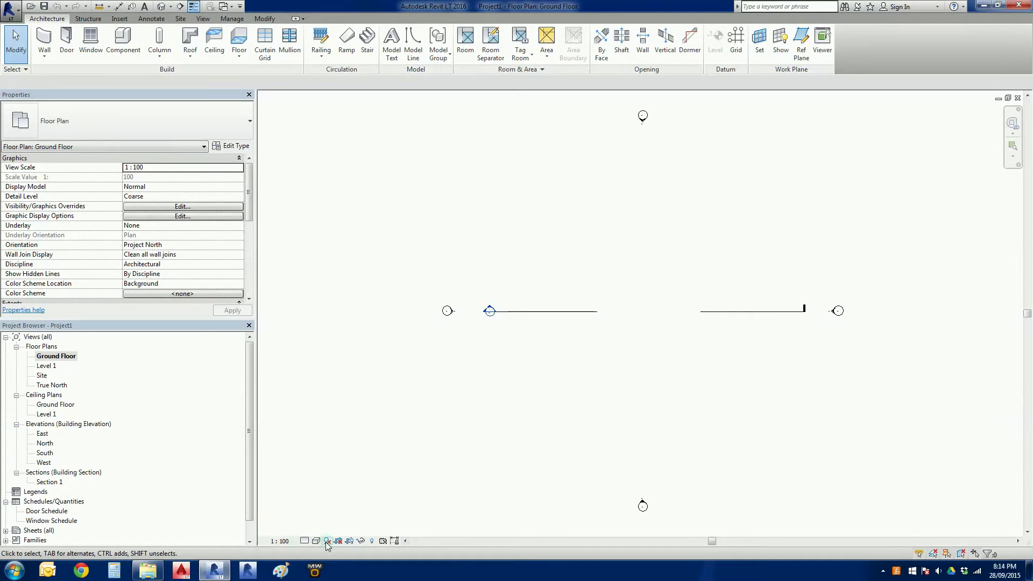
left_click(277, 541)
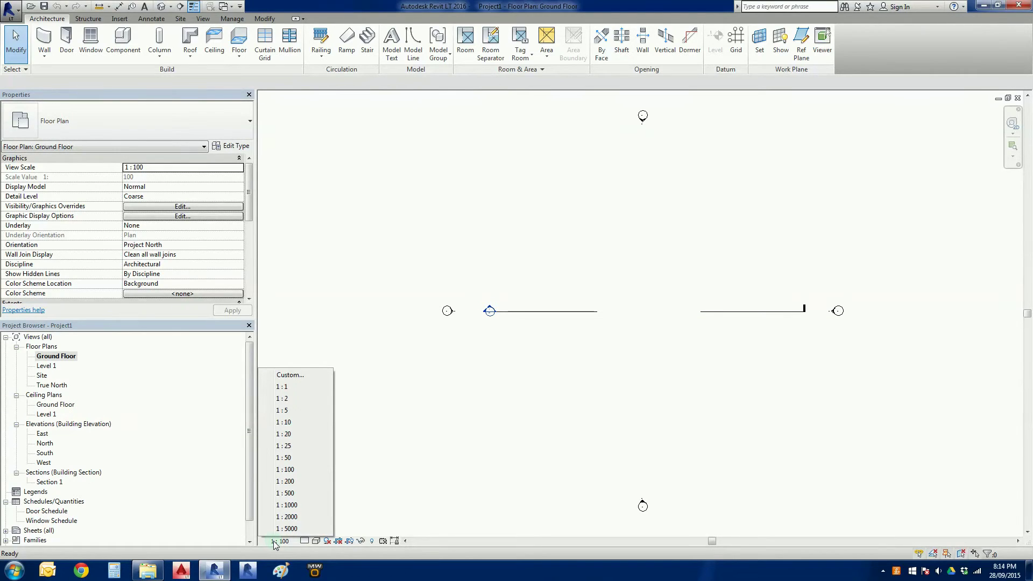
left_click(389, 511)
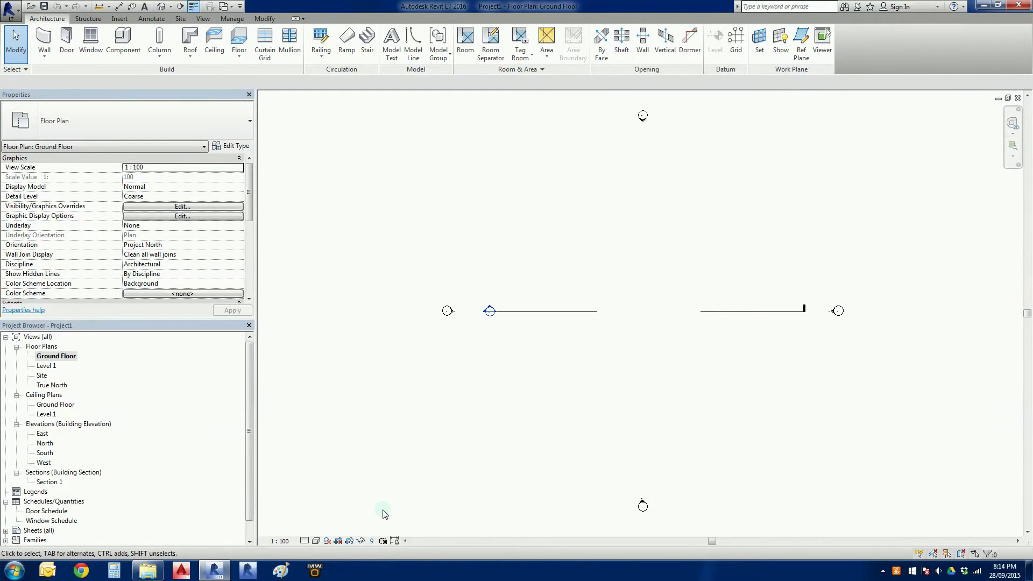
left_click(305, 541)
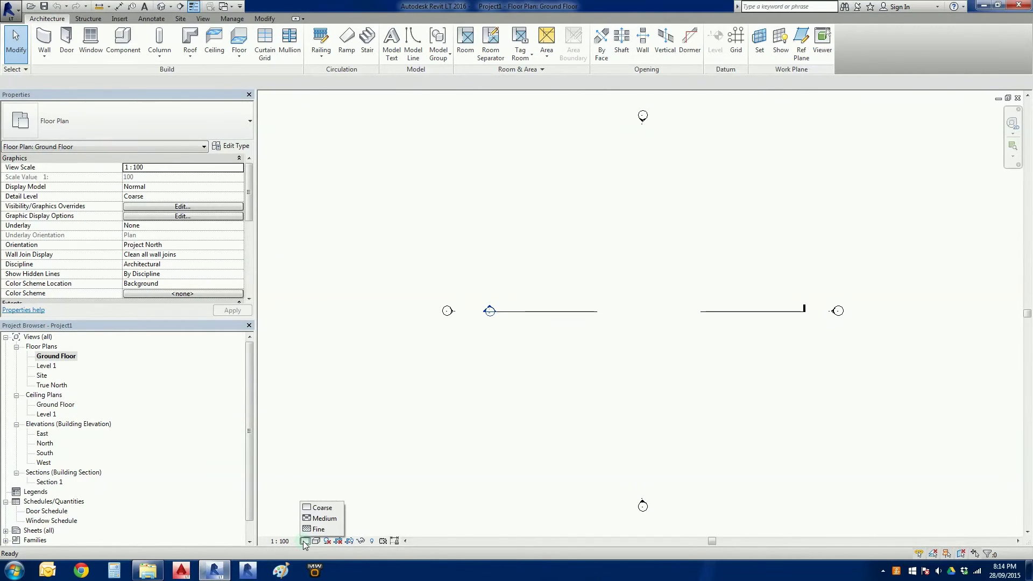
left_click(289, 513)
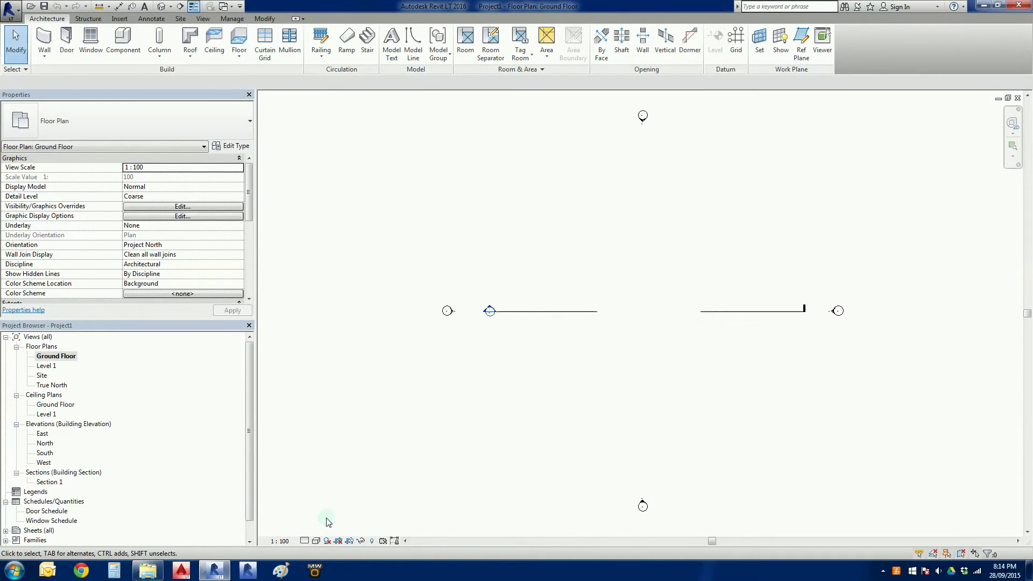
left_click(316, 542)
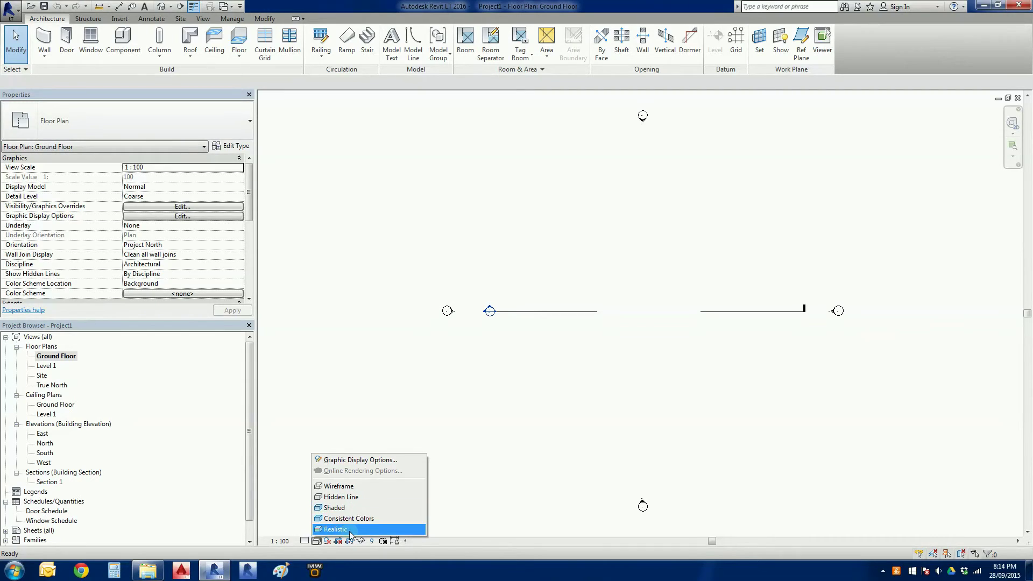
left_click(452, 520)
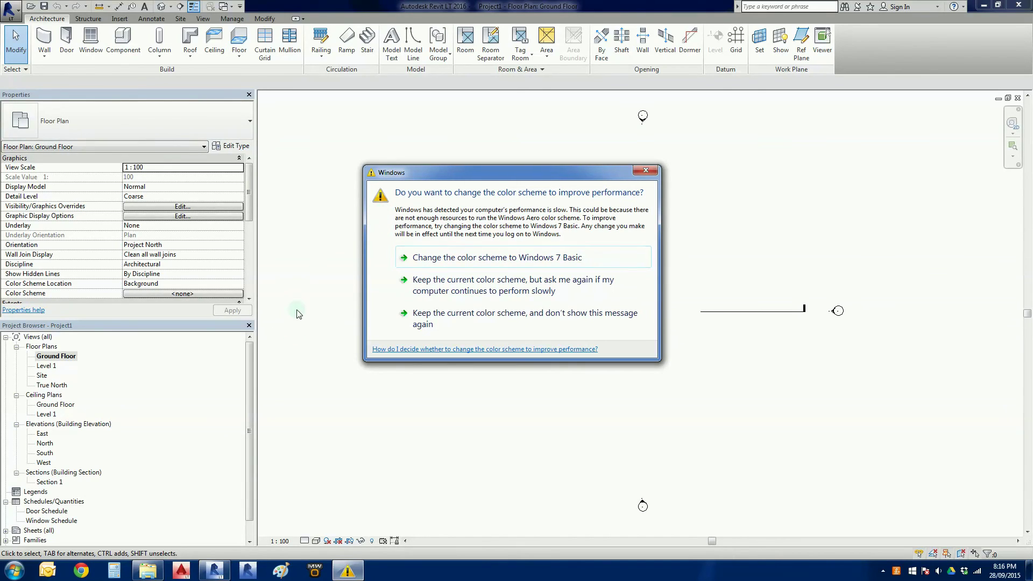
Keep the current Windows colour scheme and suppress the prompt so it never reappears
left_click(428, 321)
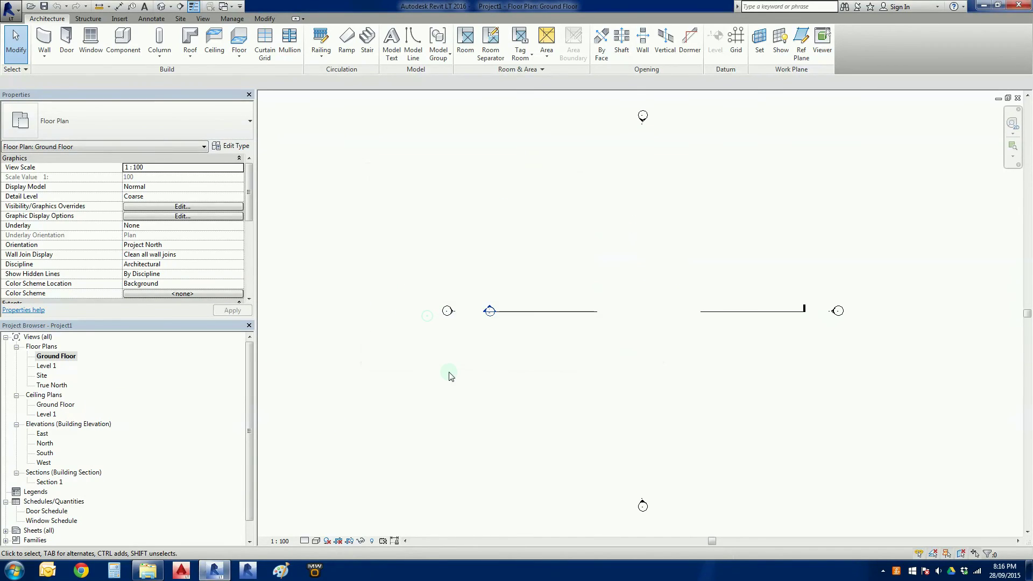